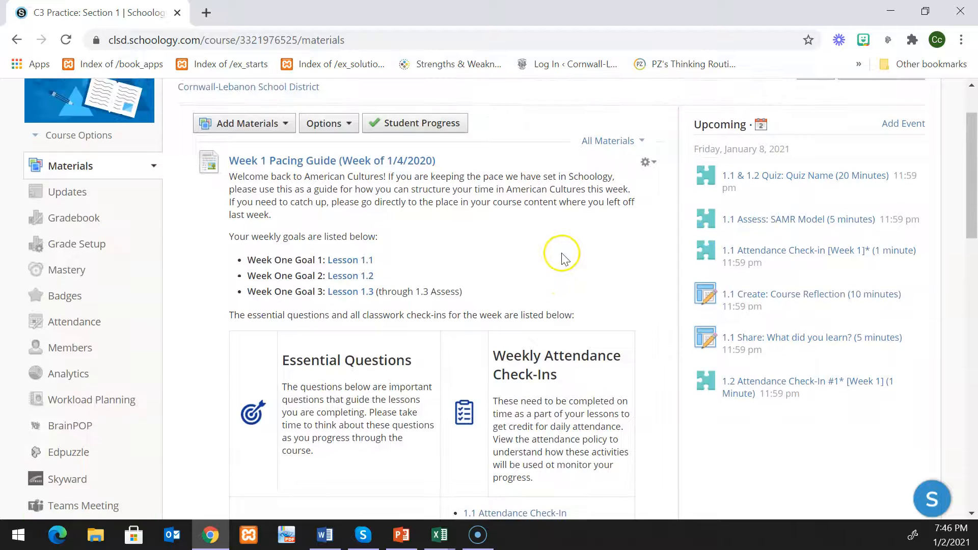
Step: Review the Week 2 Pacing Guide's weekly goals, essential questions and attendance check-in links on the course materials page
{"action": "scroll", "coordinate": [563, 257], "scroll_direction": "down", "scroll_amount": 10}
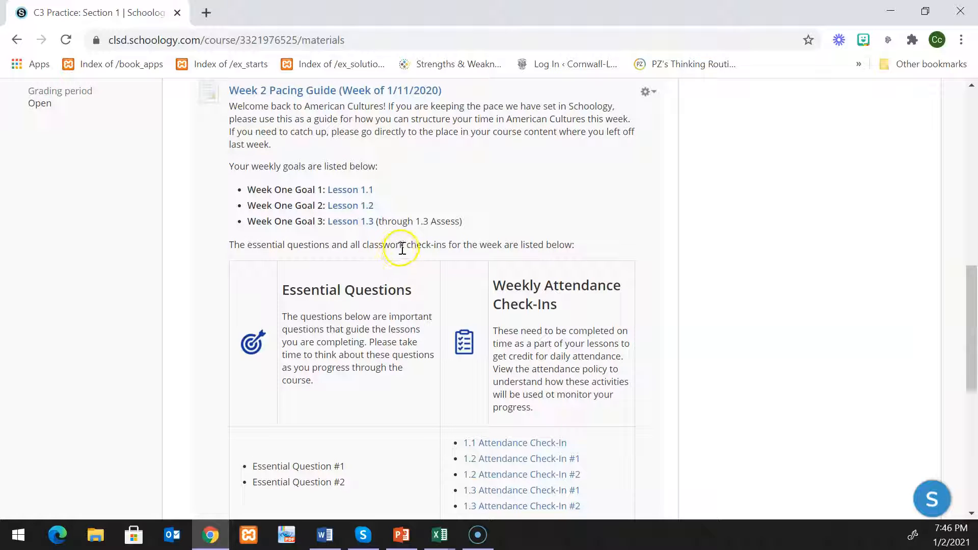
{"action": "scroll", "coordinate": [407, 243], "scroll_direction": "down", "scroll_amount": 2}
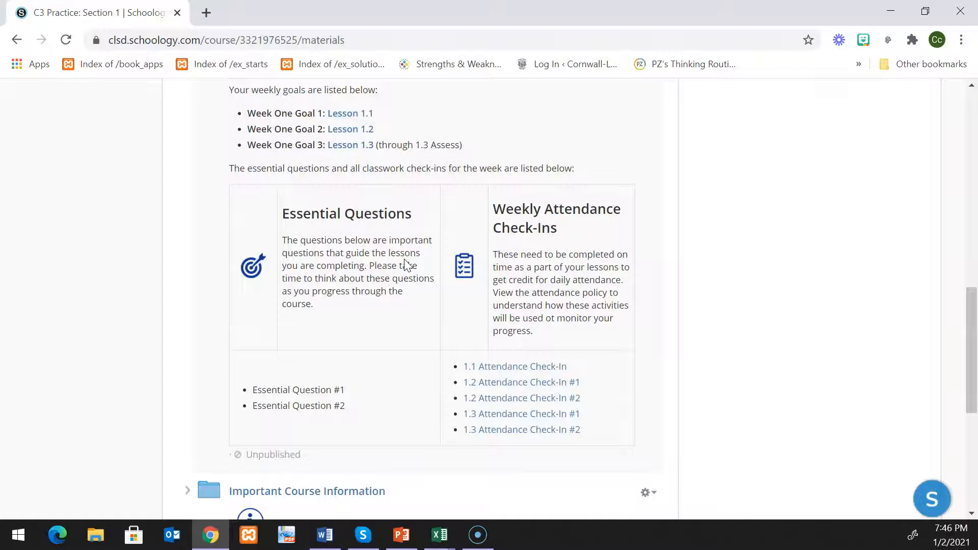
{"action": "scroll", "coordinate": [407, 224], "scroll_direction": "up", "scroll_amount": 2}
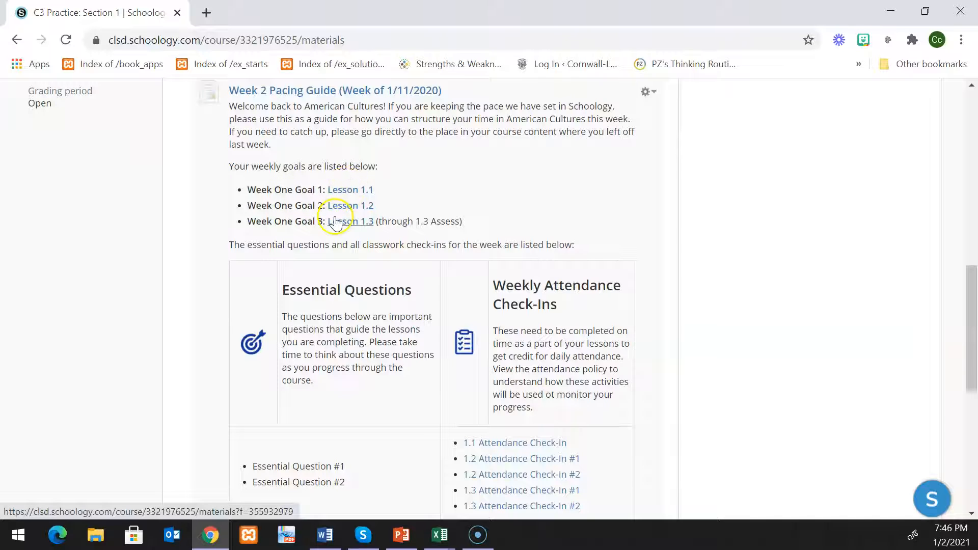
{"action": "scroll", "coordinate": [506, 252], "scroll_direction": "down", "scroll_amount": 2}
{"action": "scroll", "coordinate": [506, 252], "scroll_direction": "down", "scroll_amount": 1}
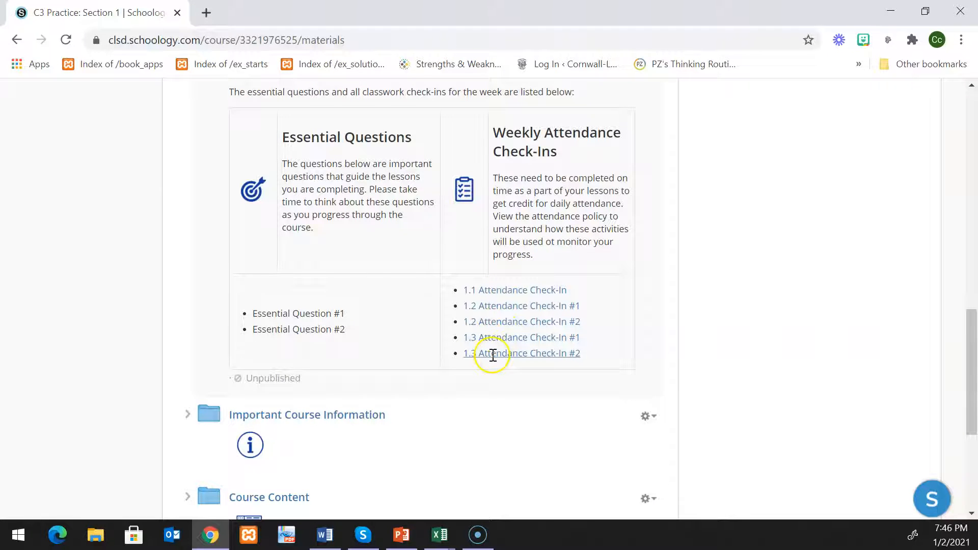
{"action": "scroll", "coordinate": [466, 279], "scroll_direction": "up", "scroll_amount": 3}
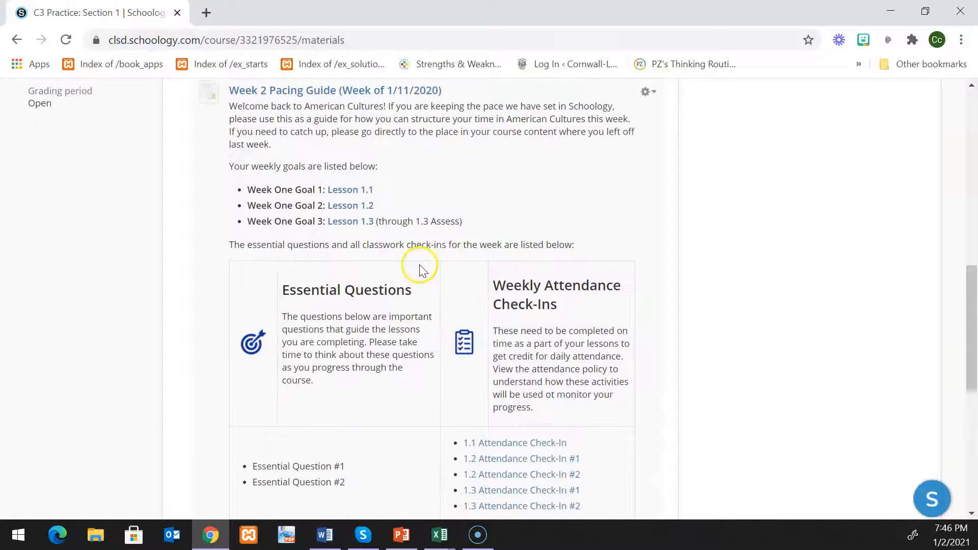
{"action": "scroll", "coordinate": [420, 270], "scroll_direction": "up", "scroll_amount": 2}
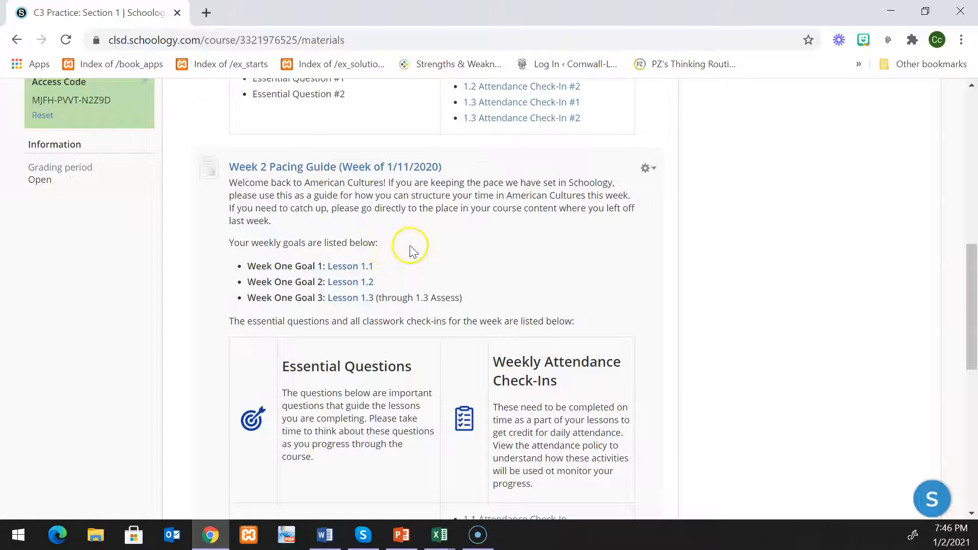
{"action": "scroll", "coordinate": [408, 262], "scroll_direction": "up", "scroll_amount": 2}
{"action": "scroll", "coordinate": [393, 283], "scroll_direction": "up", "scroll_amount": 2}
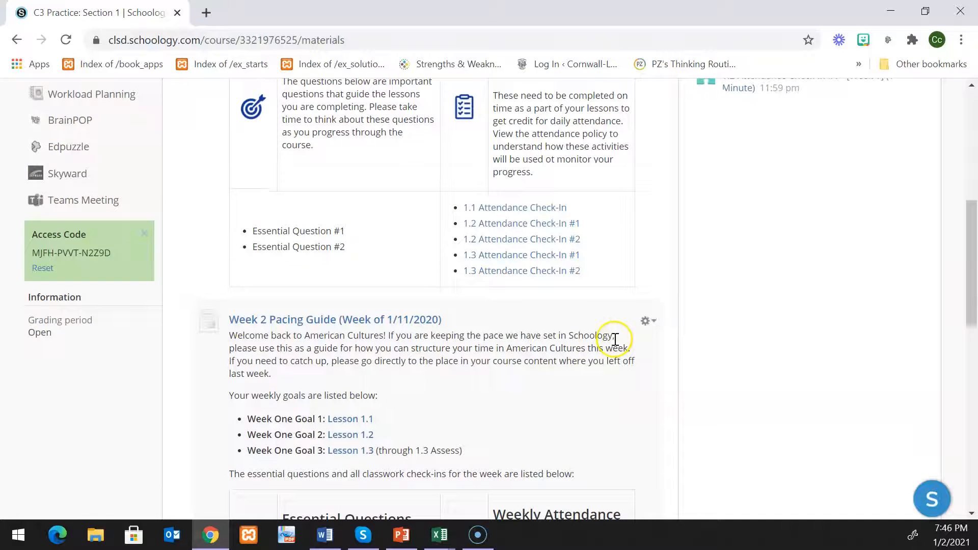
Step: Open the Week 2 Pacing Guide for editing in a new browser tab and switch to it
{"action": "left_click", "coordinate": [647, 327]}
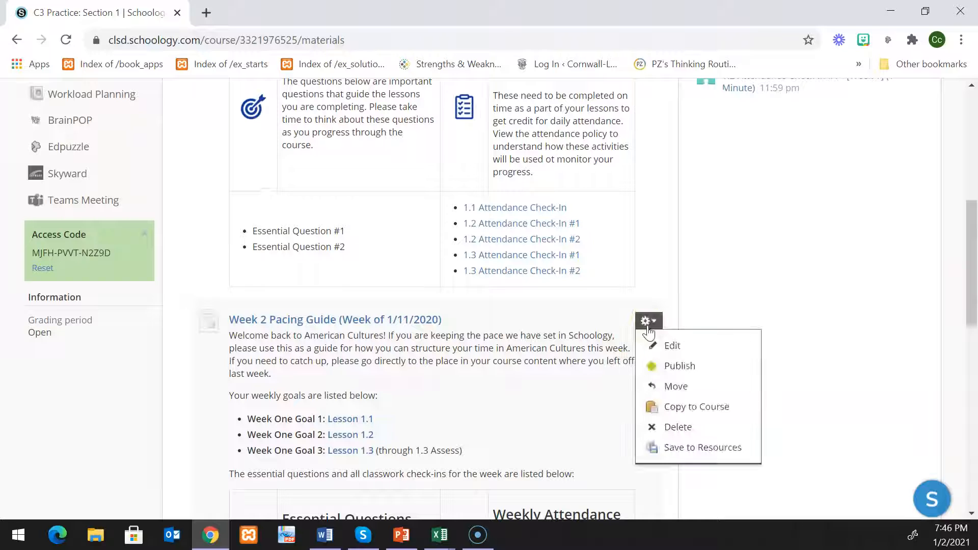
{"action": "right_click", "coordinate": [669, 350]}
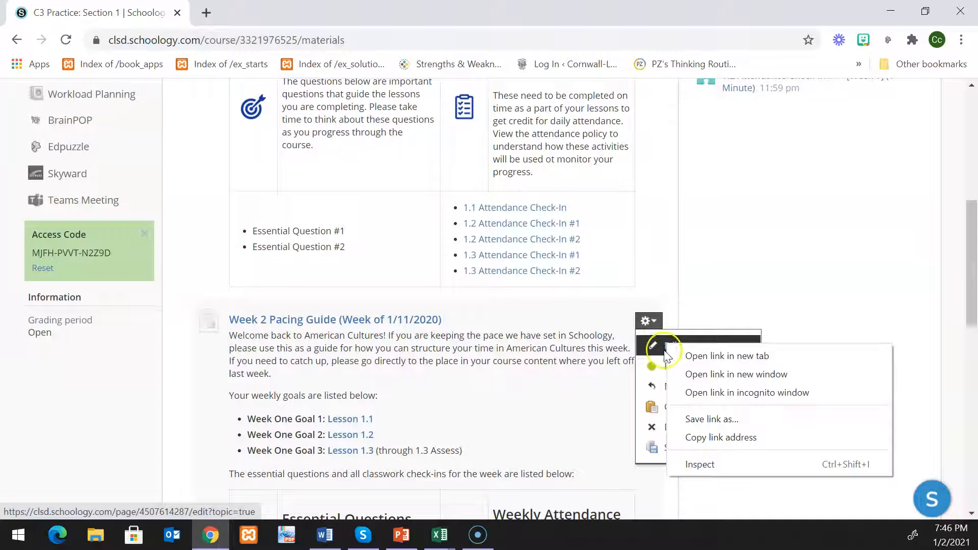
{"action": "left_click", "coordinate": [689, 356]}
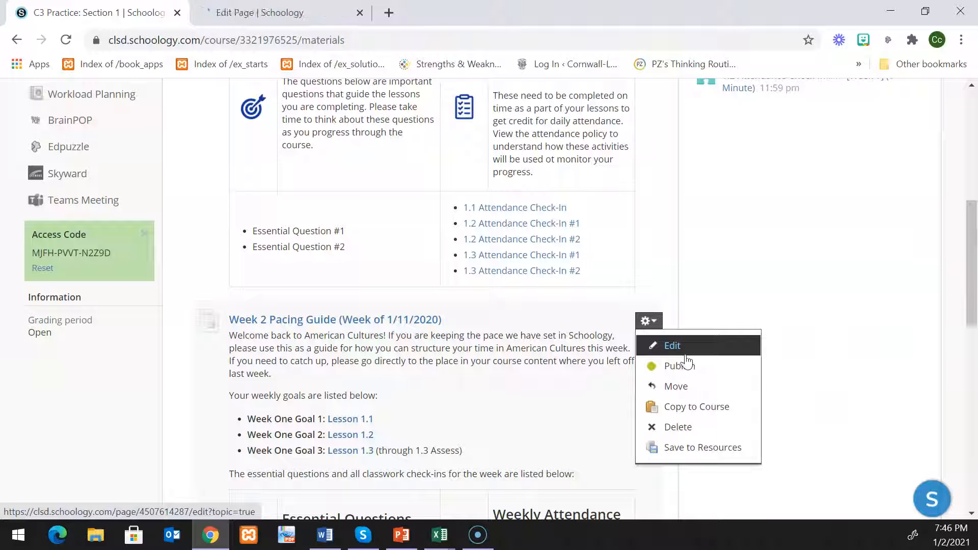
{"action": "left_click", "coordinate": [280, 12]}
{"action": "left_click", "coordinate": [739, 317]}
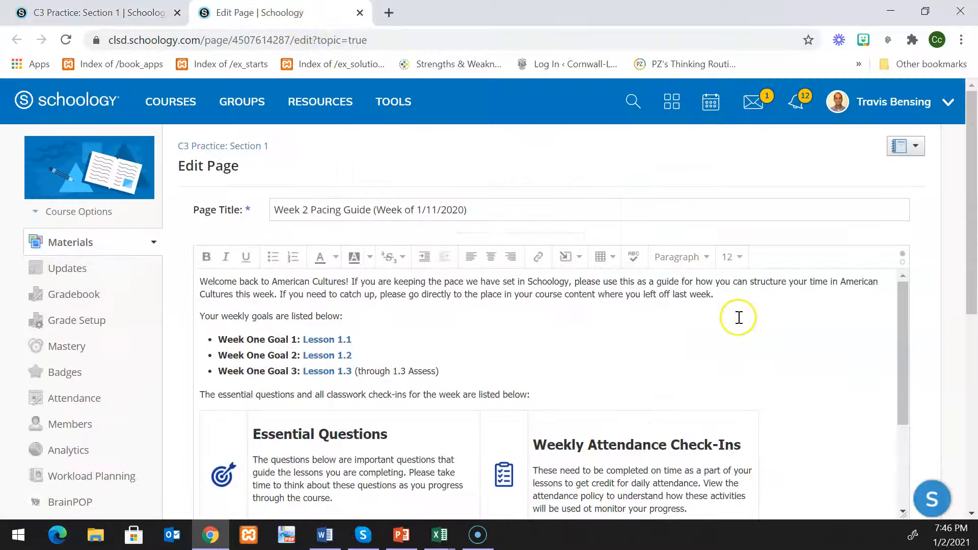
Step: Examine the Week 2 Pacing Guide's title and goal links in the editor alongside the guides on the course materials page
{"action": "scroll", "coordinate": [786, 311], "scroll_direction": "down", "scroll_amount": 10}
{"action": "scroll", "coordinate": [810, 324], "scroll_direction": "up", "scroll_amount": 3}
{"action": "scroll", "coordinate": [935, 326], "scroll_direction": "down", "scroll_amount": 6}
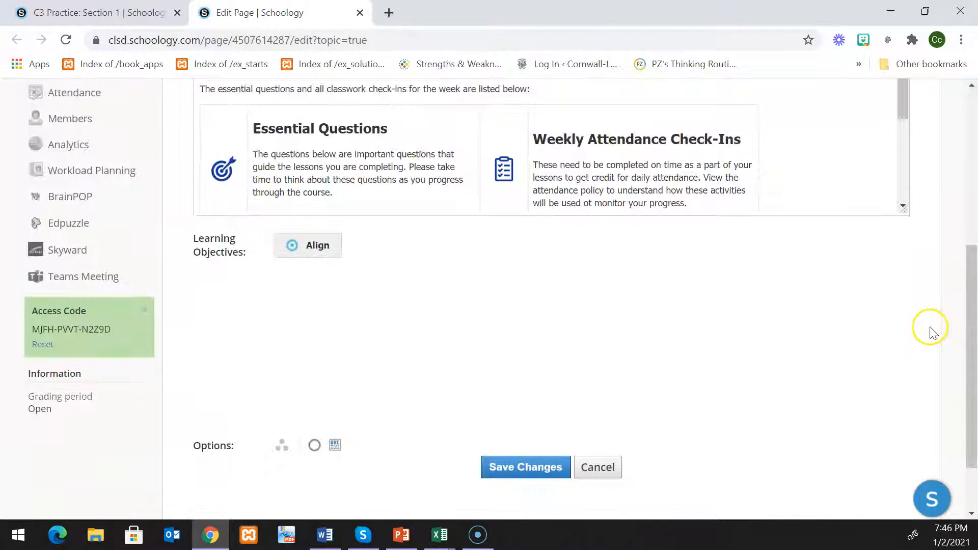
{"action": "scroll", "coordinate": [808, 284], "scroll_direction": "up", "scroll_amount": 6}
{"action": "left_click", "coordinate": [99, 12]}
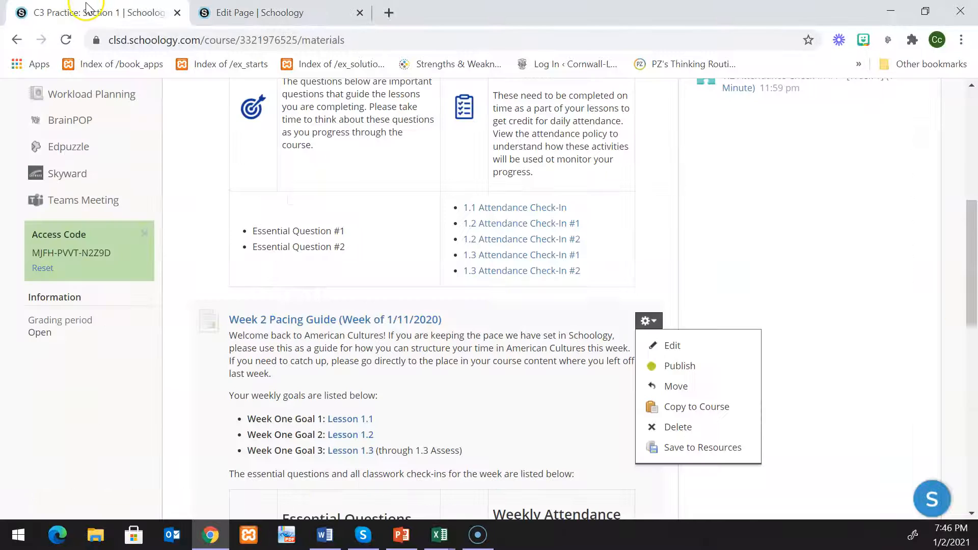
{"action": "left_click", "coordinate": [768, 269]}
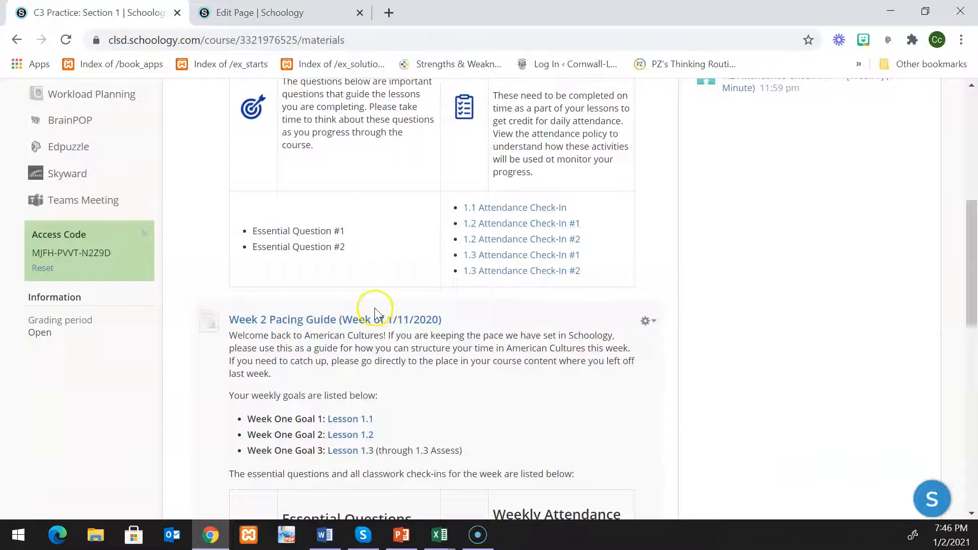
{"action": "scroll", "coordinate": [375, 311], "scroll_direction": "up", "scroll_amount": 4}
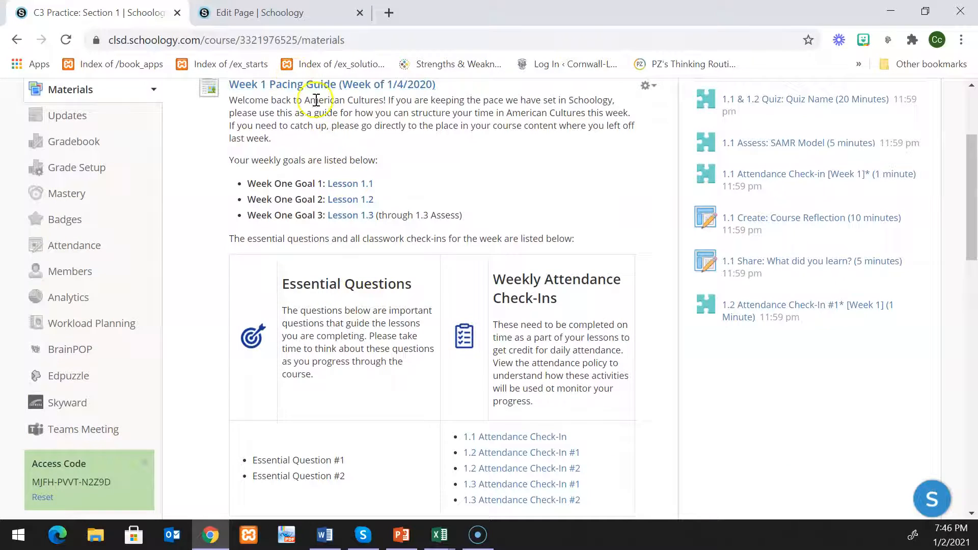
{"action": "scroll", "coordinate": [347, 153], "scroll_direction": "down", "scroll_amount": 10}
{"action": "left_click", "coordinate": [297, 11]}
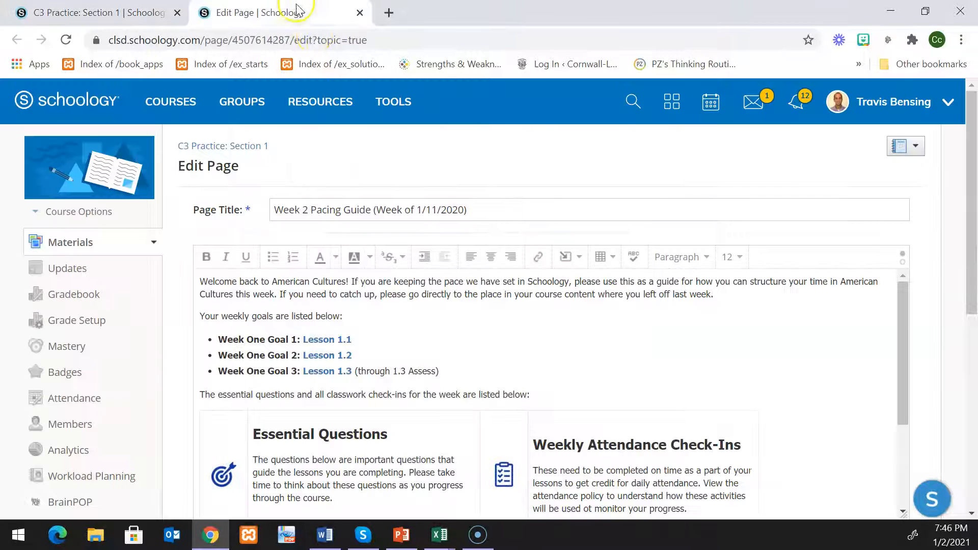
{"action": "left_click", "coordinate": [308, 212]}
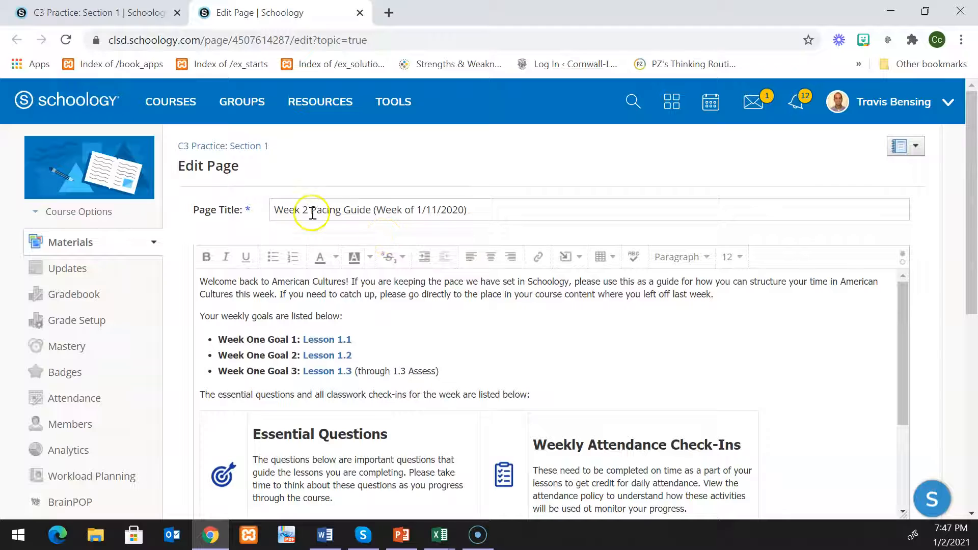
{"action": "scroll", "coordinate": [487, 338], "scroll_direction": "down", "scroll_amount": 2}
{"action": "scroll", "coordinate": [371, 310], "scroll_direction": "up", "scroll_amount": 2}
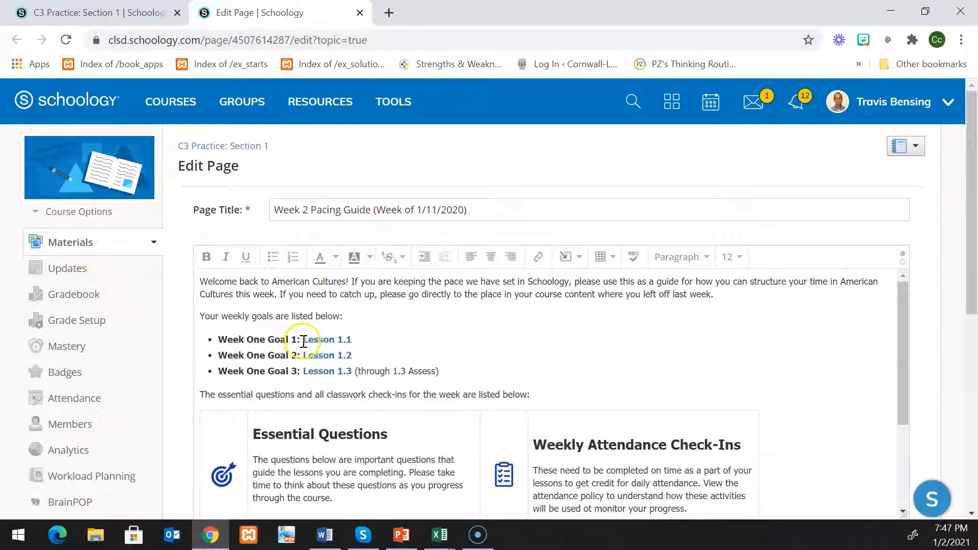
{"action": "left_click_drag", "start_coordinate": [312, 341], "coordinate": [351, 348]}
{"action": "left_click", "coordinate": [381, 340]}
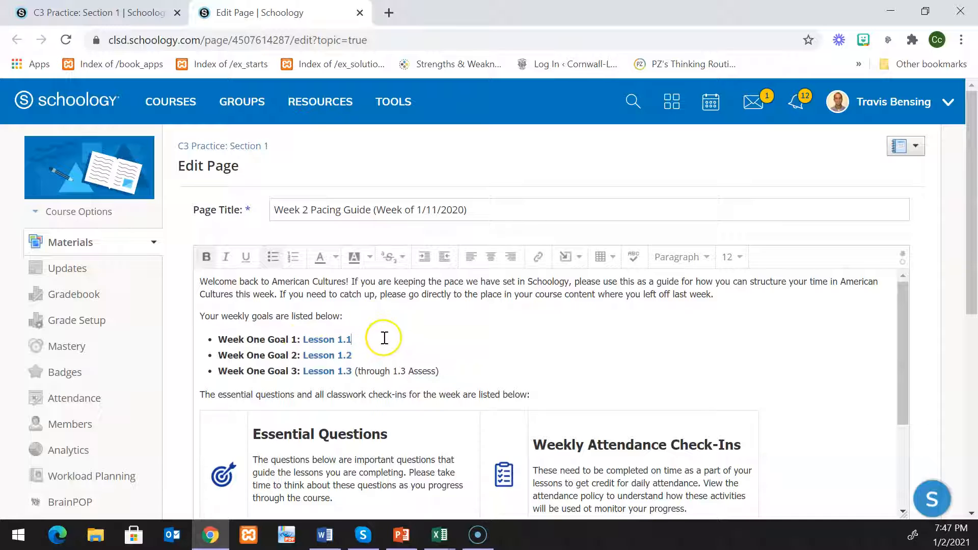
Step: In the course materials tab, expand Course Content and open the Lesson 1.1 folder in Unit 1: Best Practices
{"action": "left_click", "coordinate": [84, 12]}
{"action": "scroll", "coordinate": [270, 264], "scroll_direction": "down", "scroll_amount": 10}
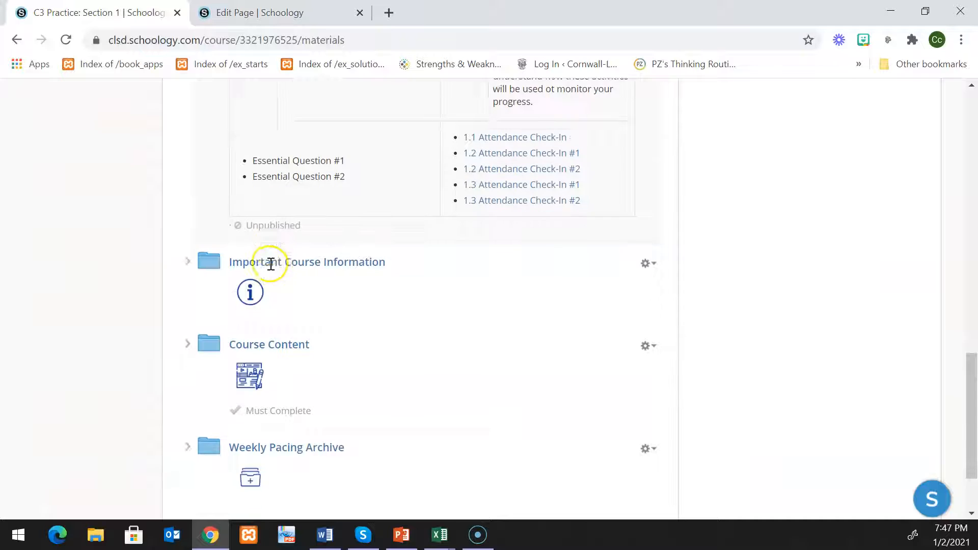
{"action": "left_click", "coordinate": [196, 249]}
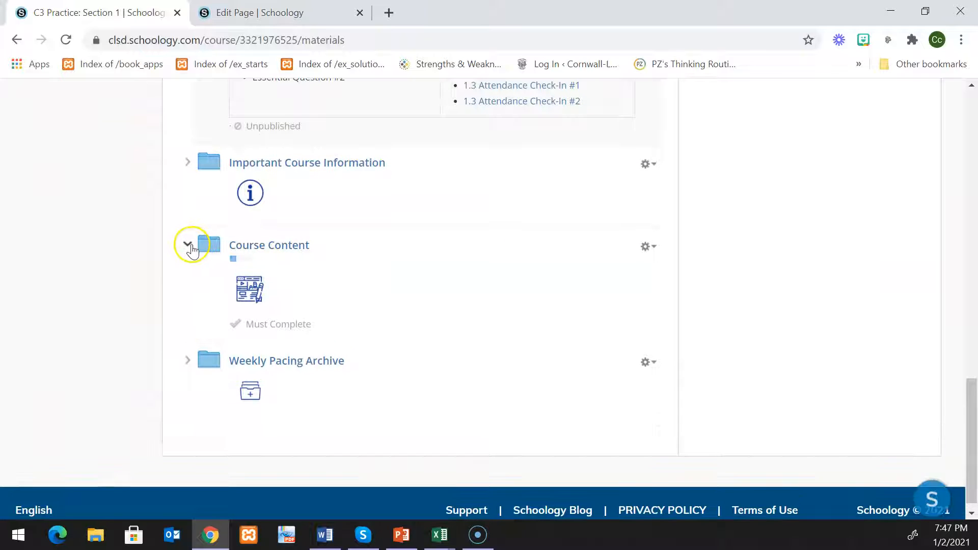
{"action": "left_click", "coordinate": [219, 288]}
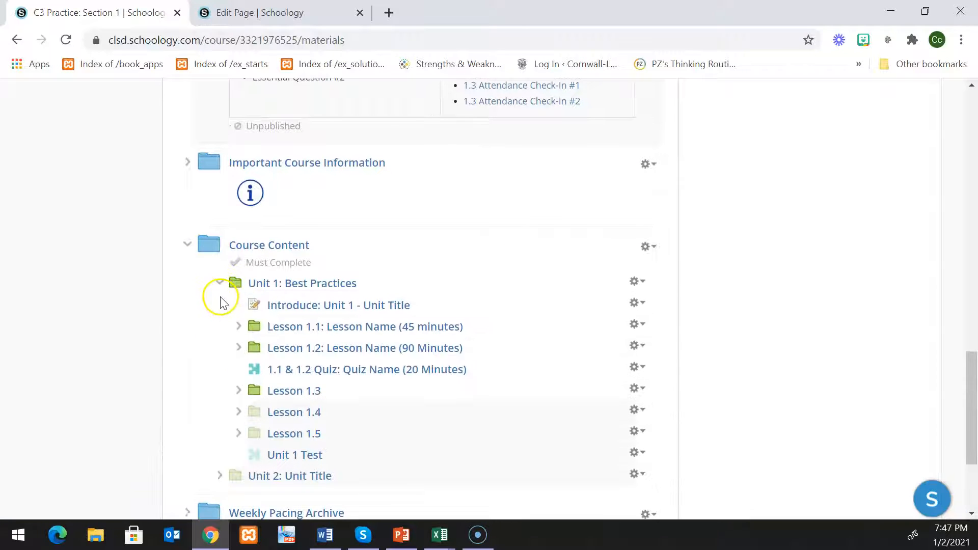
{"action": "left_click", "coordinate": [289, 329]}
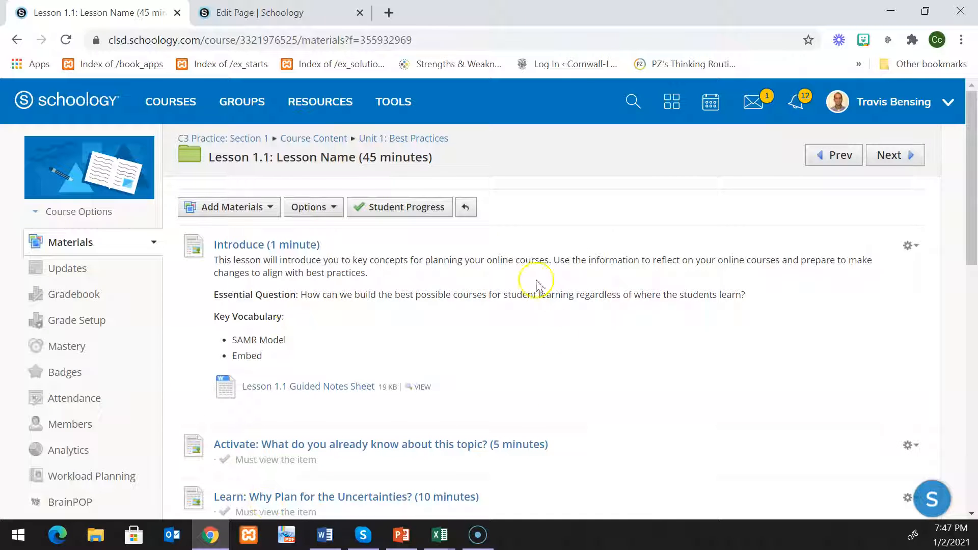
{"action": "scroll", "coordinate": [436, 404], "scroll_direction": "down", "scroll_amount": 10}
{"action": "scroll", "coordinate": [437, 422], "scroll_direction": "up", "scroll_amount": 10}
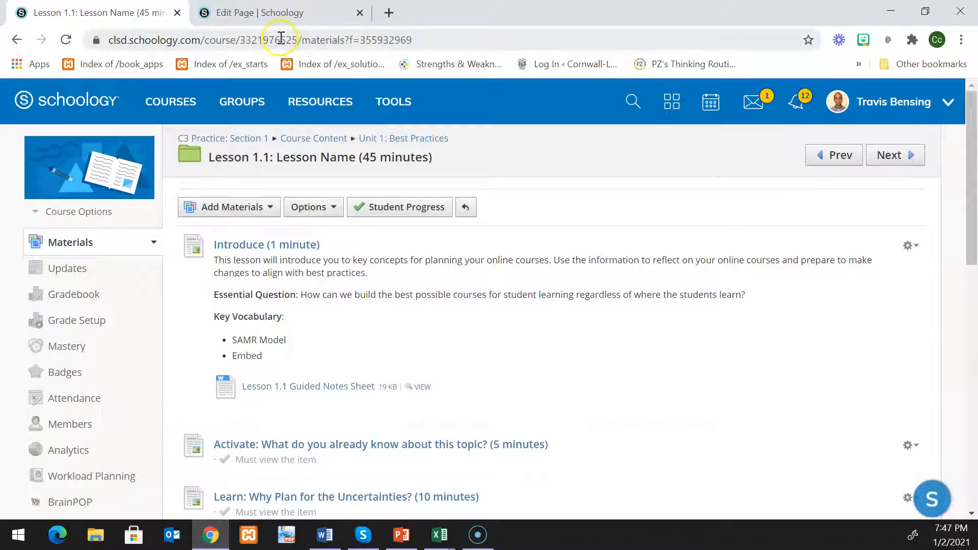
Step: Copy the web address of the Lesson 1.1 folder
{"action": "left_click", "coordinate": [220, 40]}
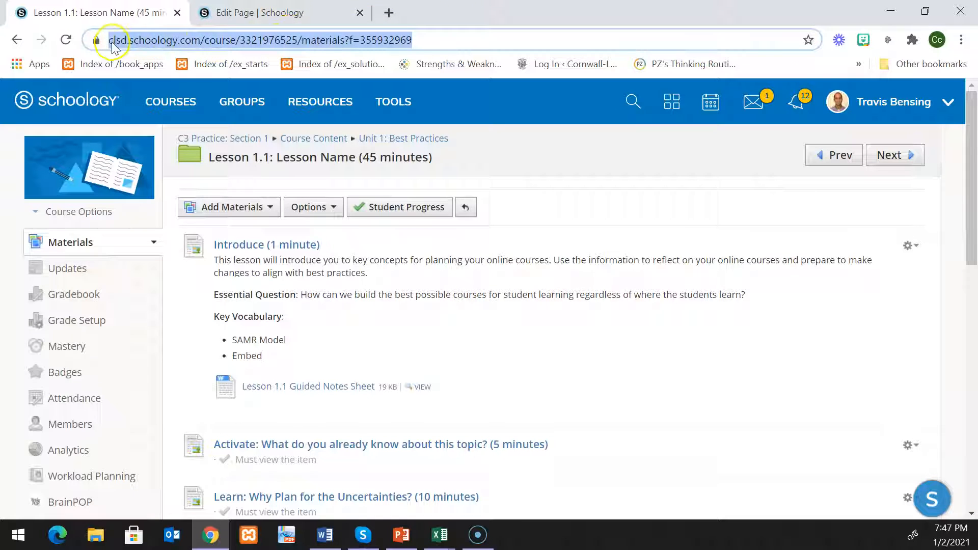
{"action": "right_click", "coordinate": [350, 50]}
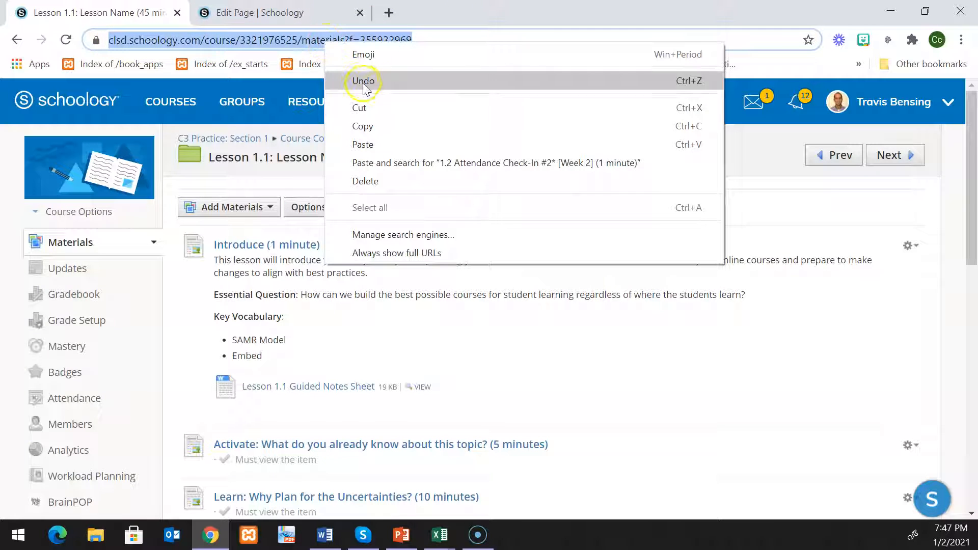
{"action": "left_click", "coordinate": [372, 128]}
Step: In the Week 2 Pacing Guide editor, update the Week One Goal 1 "Lesson 1.1" link with the copied folder address
{"action": "left_click", "coordinate": [275, 13]}
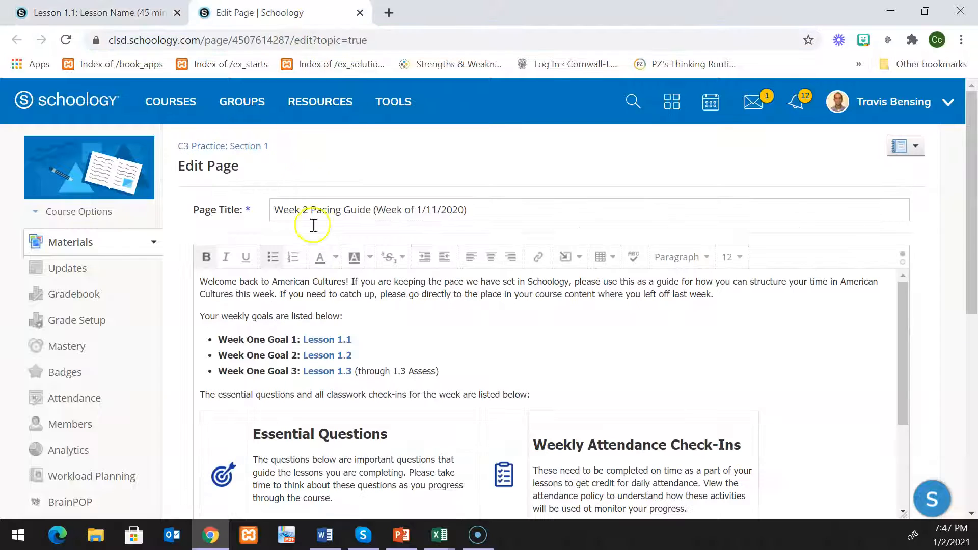
{"action": "left_click_drag", "start_coordinate": [303, 341], "coordinate": [352, 339]}
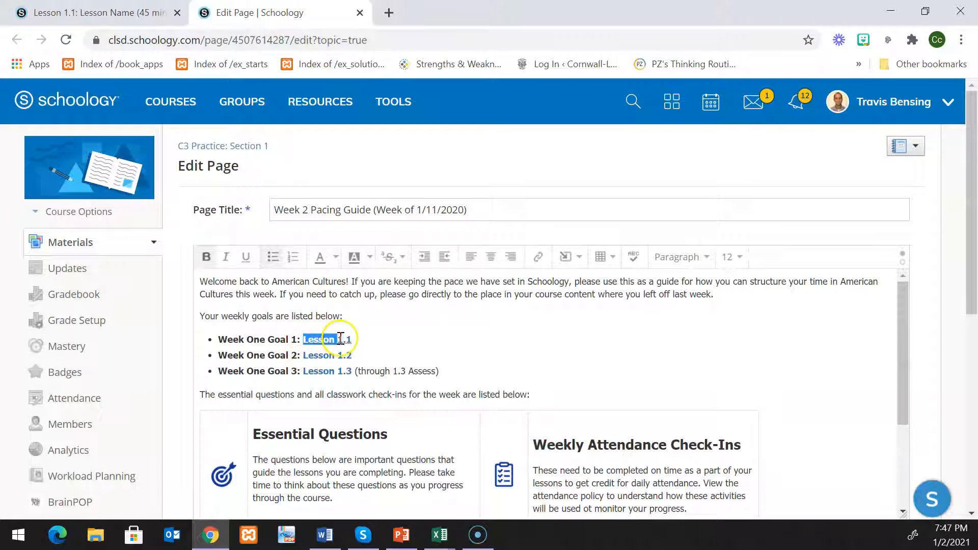
{"action": "left_click", "coordinate": [537, 258]}
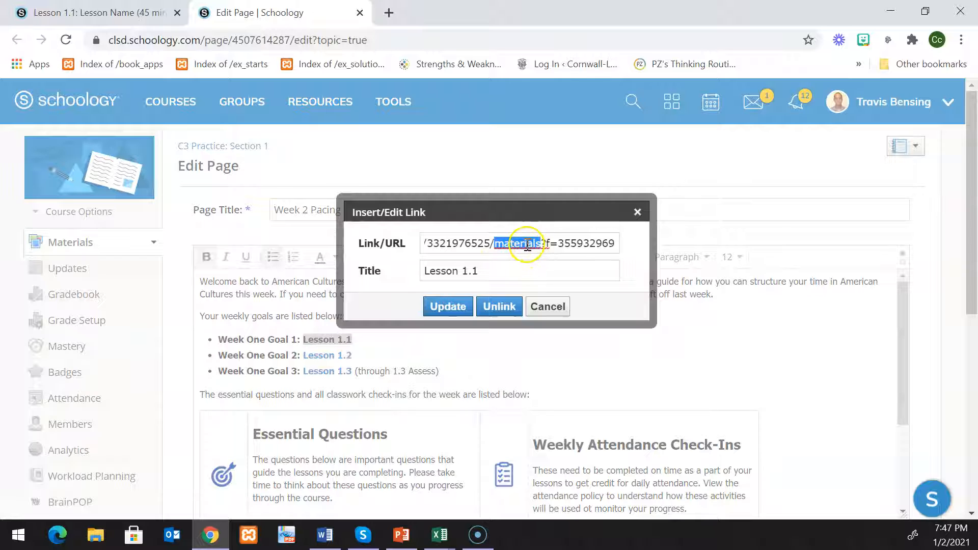
{"action": "triple_click", "coordinate": [561, 243]}
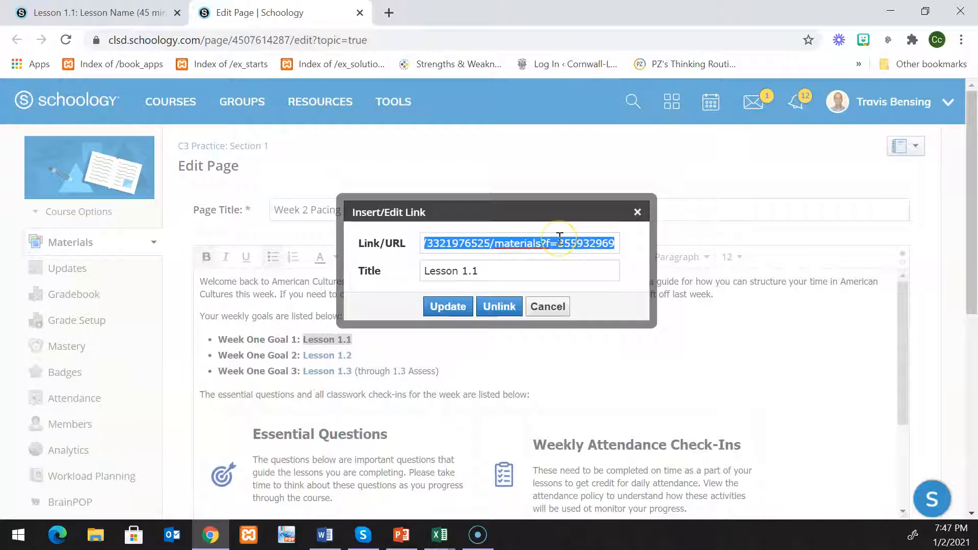
{"action": "key", "text": "ctrl+v"}
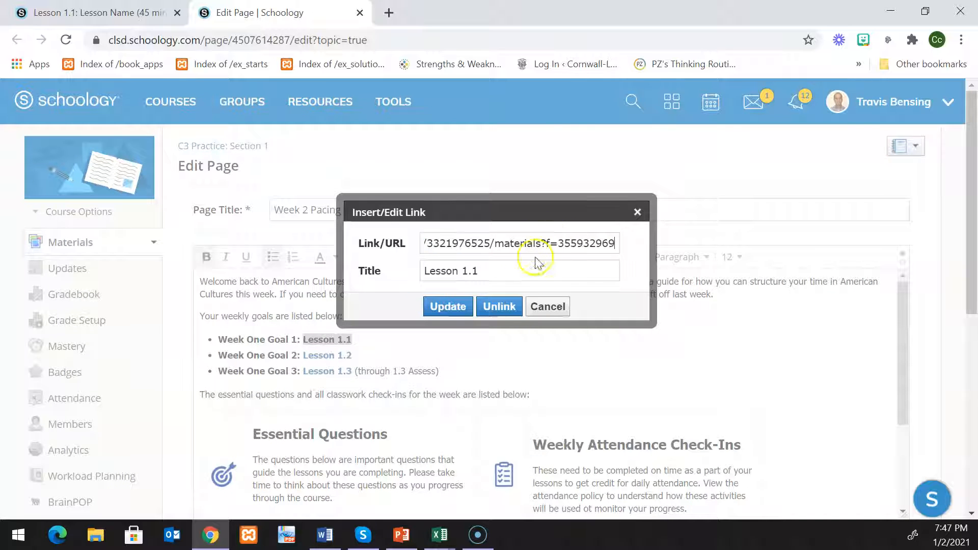
{"action": "left_click", "coordinate": [448, 306]}
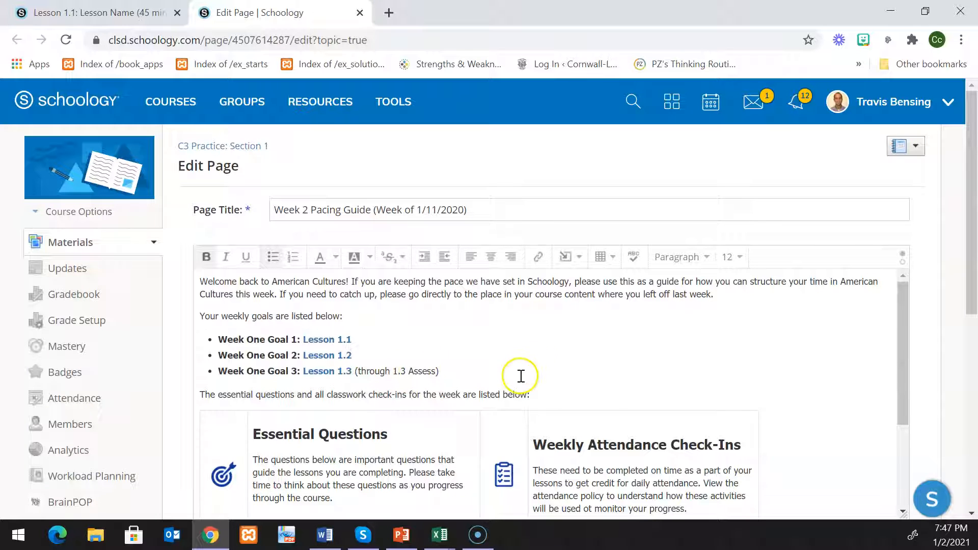
Step: Copy the link address of "1.1 Attendance Check-in [Week 1]*" from the Lesson 1.1 folder
{"action": "scroll", "coordinate": [764, 377], "scroll_direction": "down", "scroll_amount": 3}
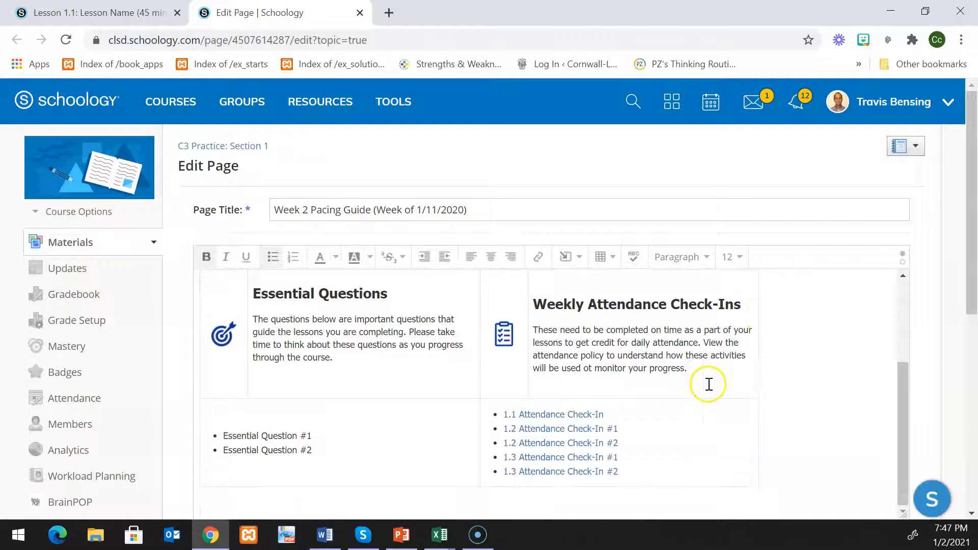
{"action": "left_click", "coordinate": [102, 20]}
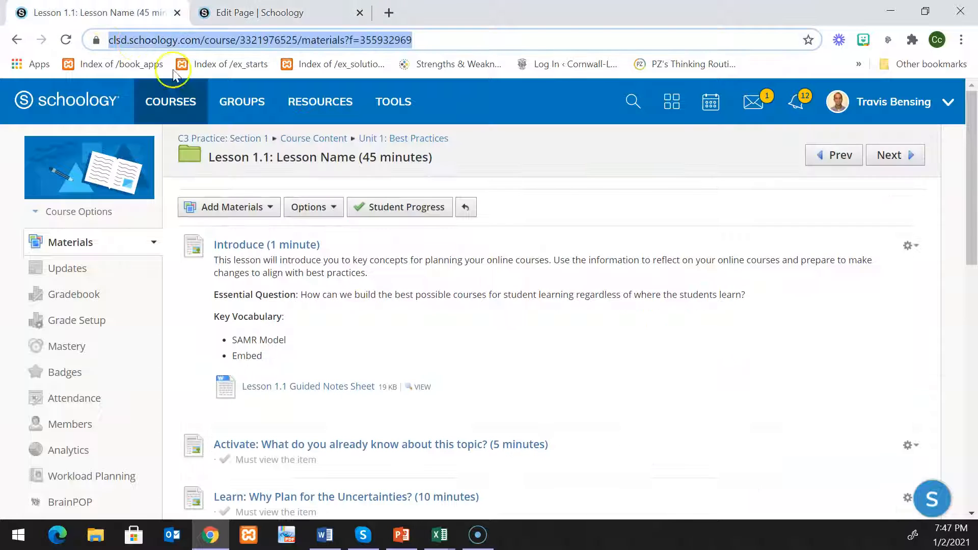
{"action": "scroll", "coordinate": [394, 247], "scroll_direction": "down", "scroll_amount": 4}
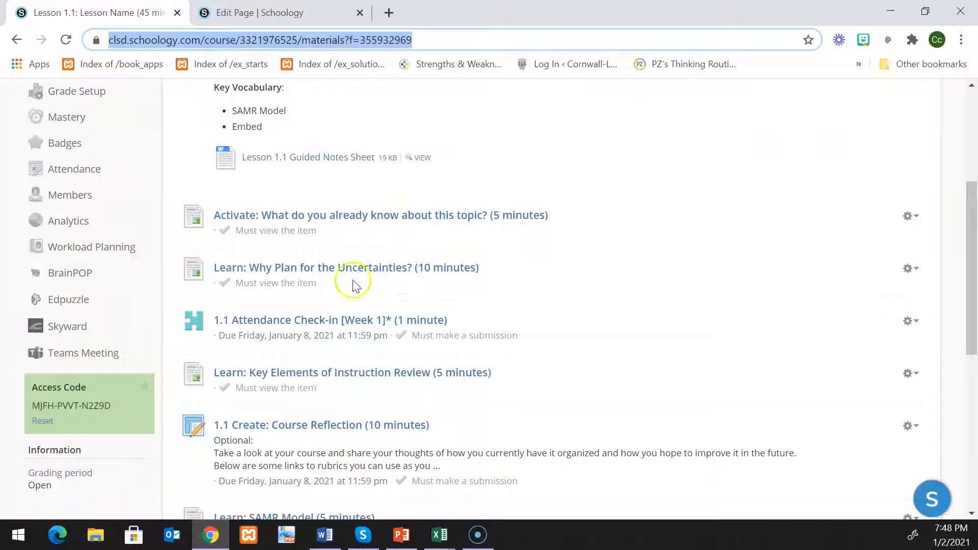
{"action": "right_click", "coordinate": [296, 326]}
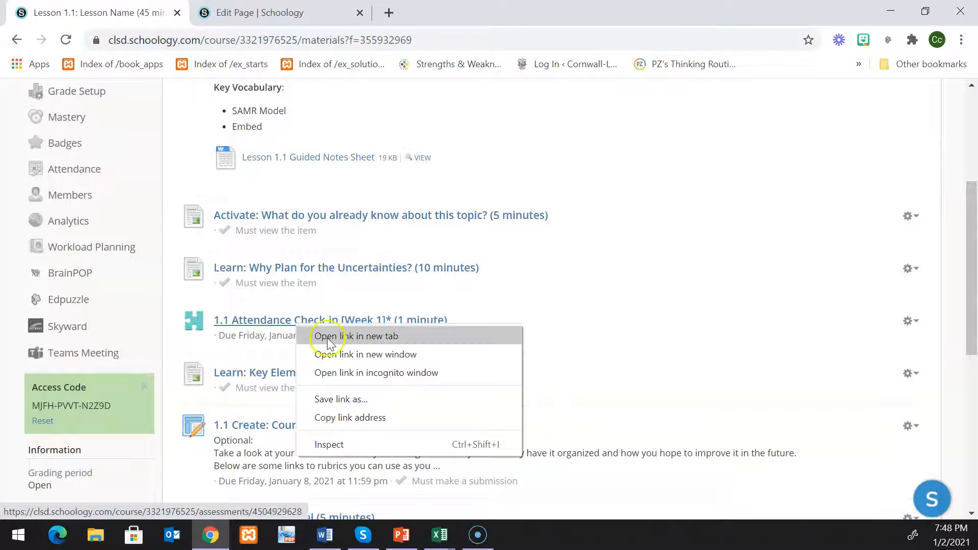
{"action": "left_click", "coordinate": [362, 418]}
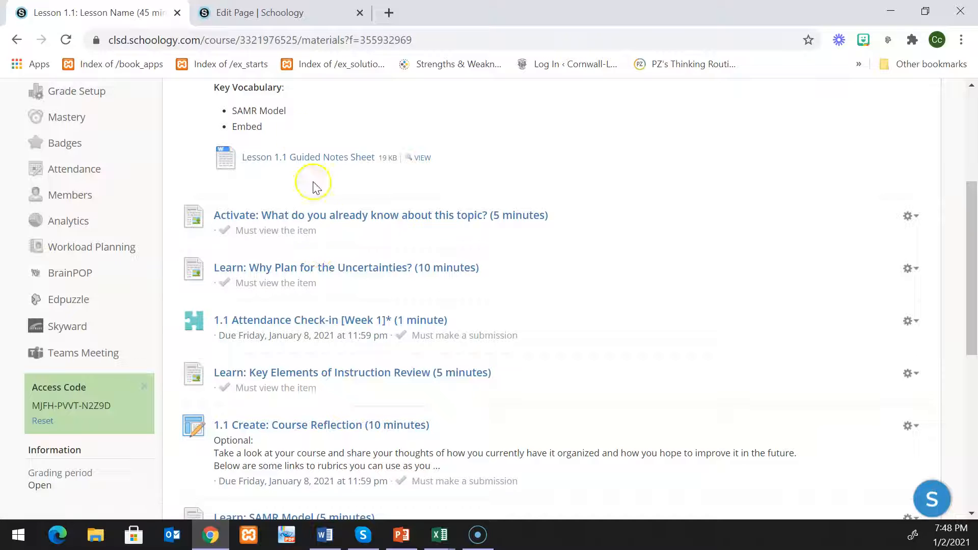
Step: In the Week 2 Pacing Guide editor, replace the "1.1 Attendance Check-In" link's URL with the copied assessment address
{"action": "left_click", "coordinate": [259, 12]}
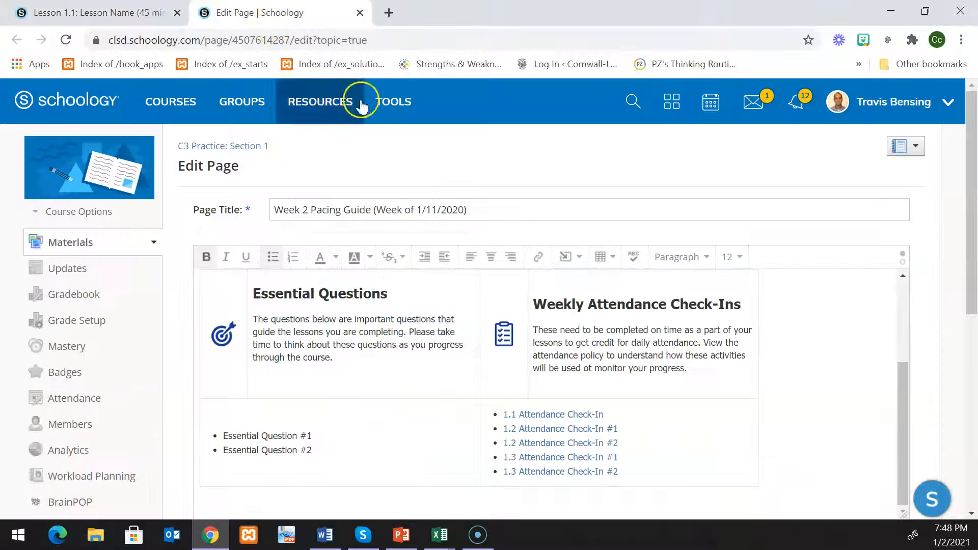
{"action": "left_click_drag", "start_coordinate": [506, 415], "coordinate": [614, 415]}
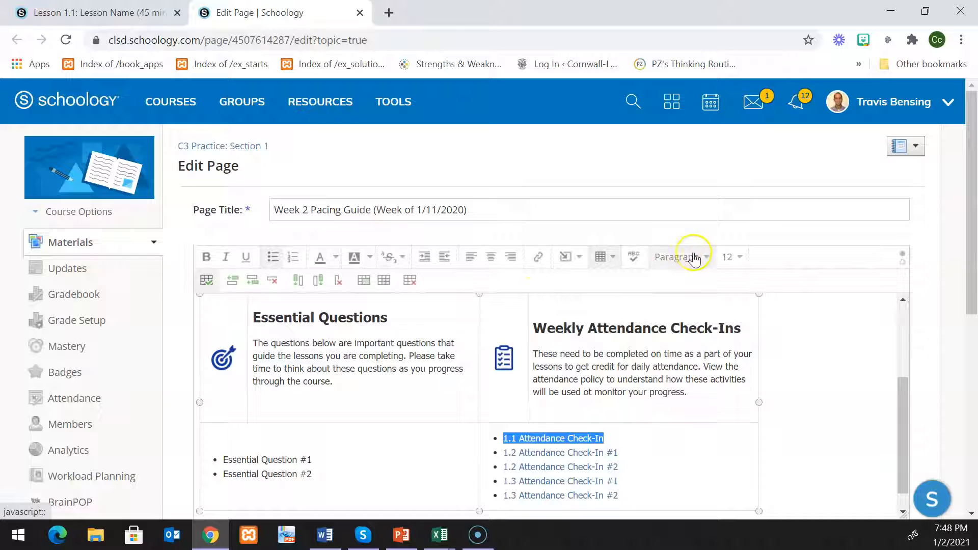
{"action": "left_click", "coordinate": [540, 257]}
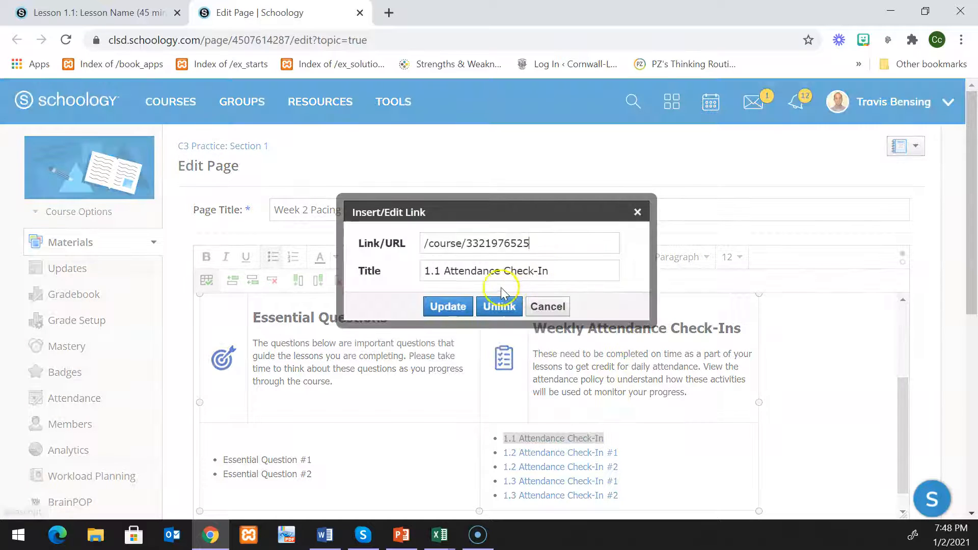
{"action": "left_click_drag", "start_coordinate": [555, 245], "coordinate": [317, 240]}
{"action": "key", "text": "ctrl+v"}
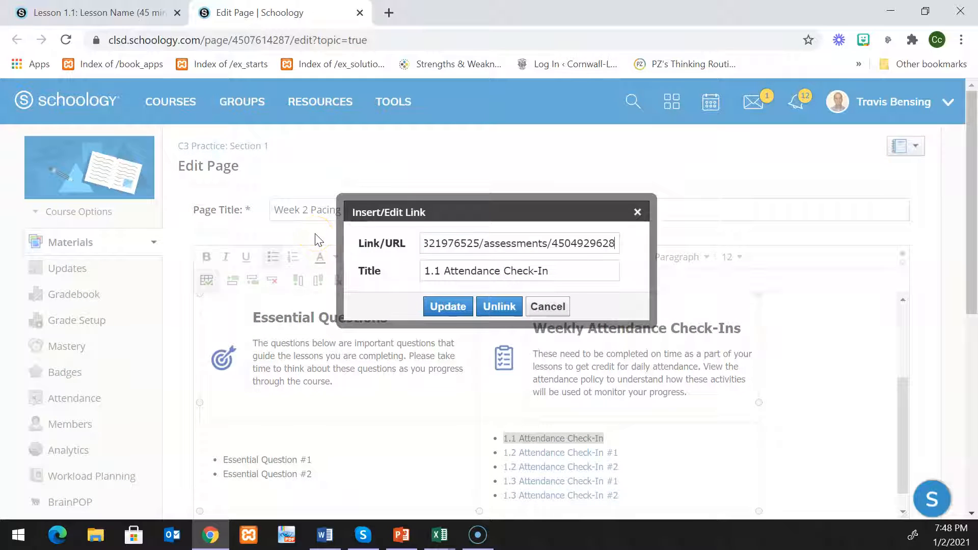
{"action": "left_click", "coordinate": [444, 306]}
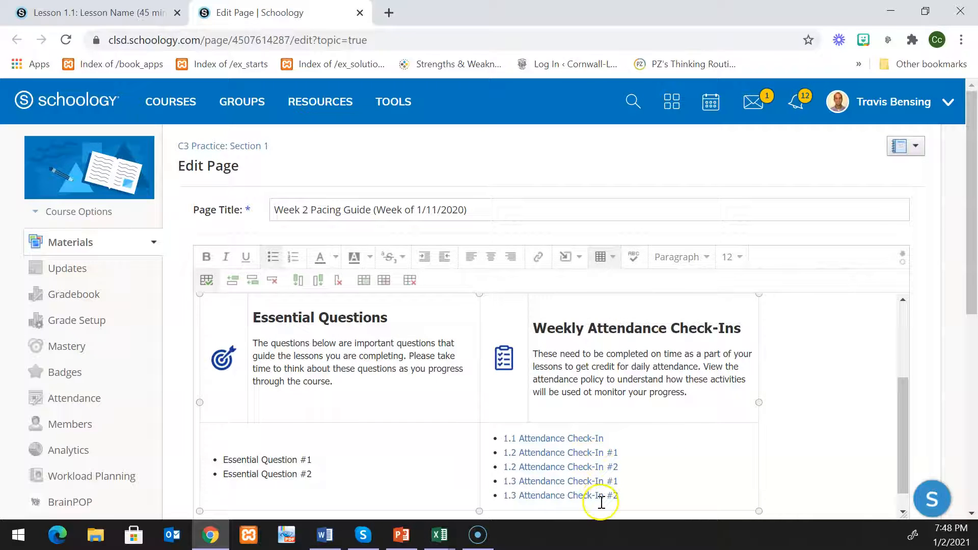
Step: Save the Week 2 Pacing Guide page and close its browser tab
{"action": "scroll", "coordinate": [884, 433], "scroll_direction": "down", "scroll_amount": 5}
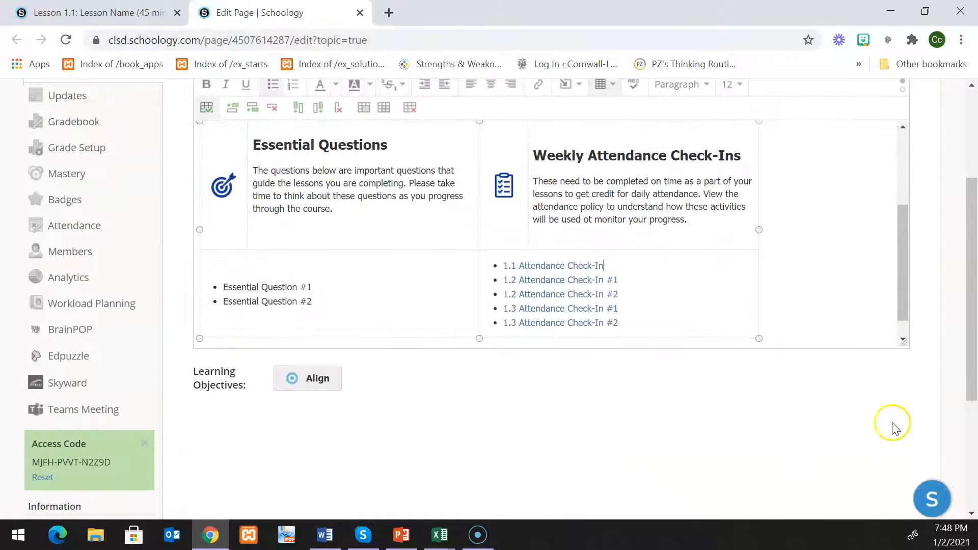
{"action": "scroll", "coordinate": [418, 363], "scroll_direction": "down", "scroll_amount": 3}
{"action": "left_click", "coordinate": [520, 390]}
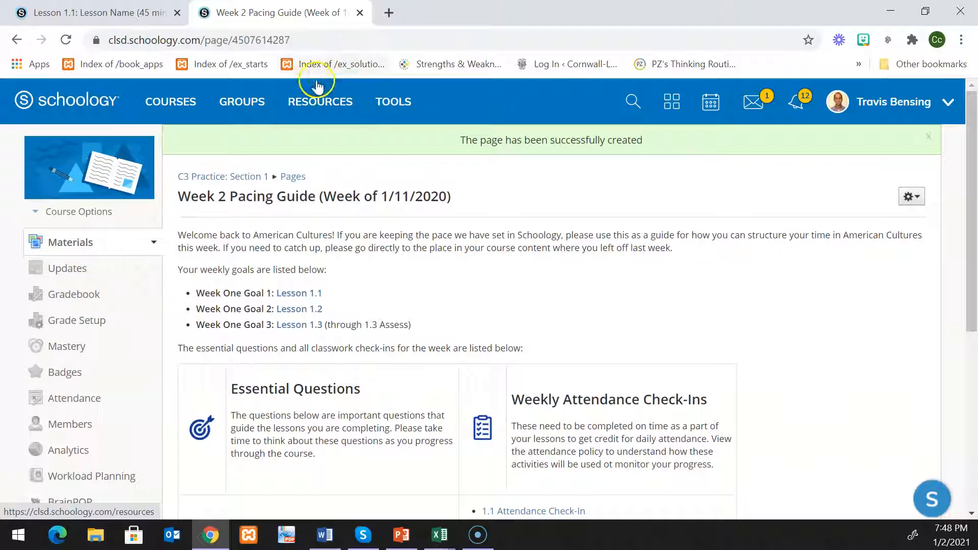
{"action": "left_click", "coordinate": [360, 13]}
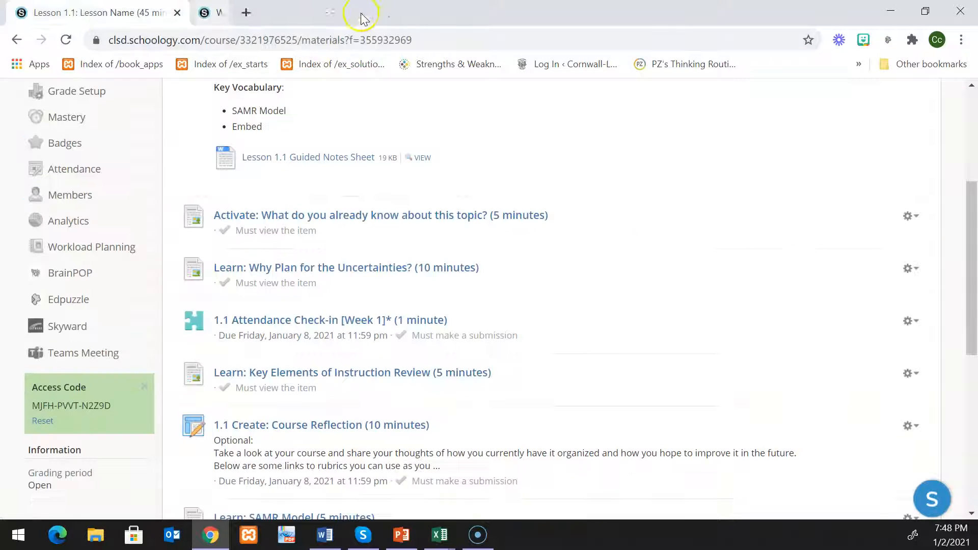
Step: Return to the course materials and test the Week 2 Pacing Guide's "Lesson 1.1" link, looking through the folder it opens
{"action": "left_click", "coordinate": [66, 40]}
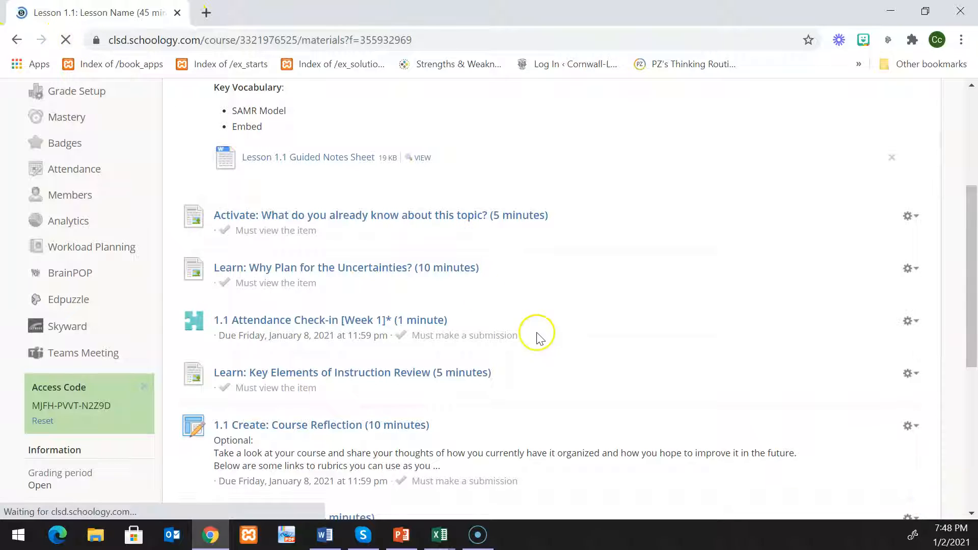
{"action": "scroll", "coordinate": [484, 359], "scroll_direction": "up", "scroll_amount": 5}
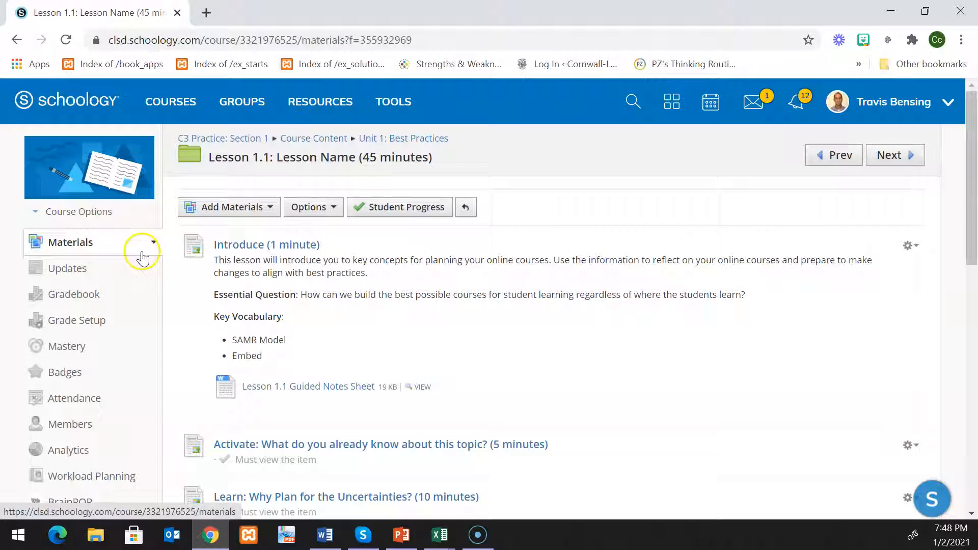
{"action": "left_click", "coordinate": [93, 240]}
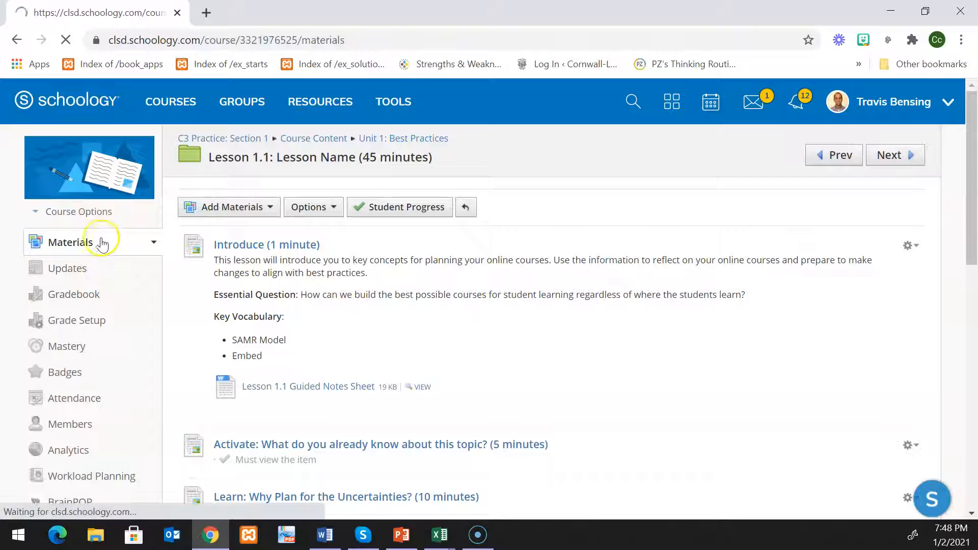
{"action": "scroll", "coordinate": [524, 345], "scroll_direction": "down", "scroll_amount": 12}
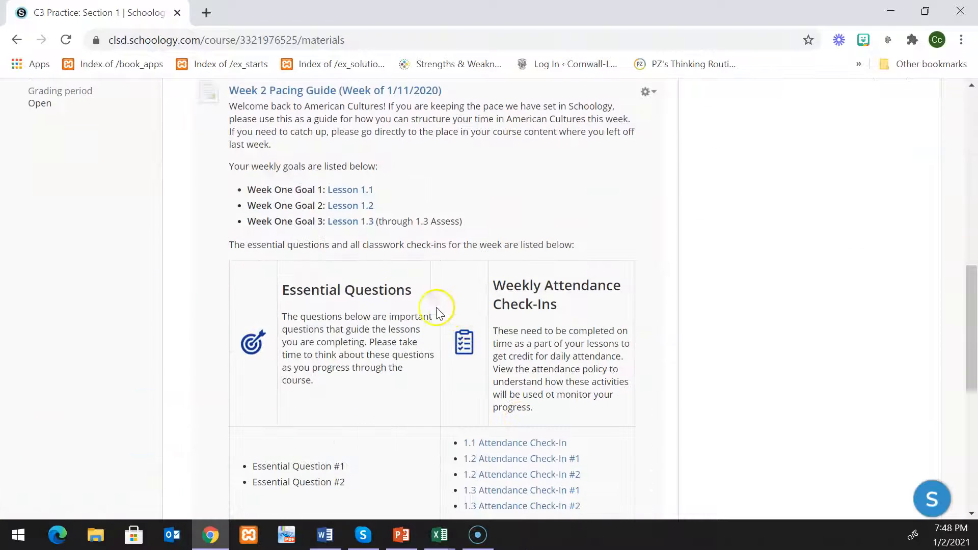
{"action": "scroll", "coordinate": [509, 255], "scroll_direction": "down", "scroll_amount": 2}
{"action": "scroll", "coordinate": [377, 204], "scroll_direction": "up", "scroll_amount": 2}
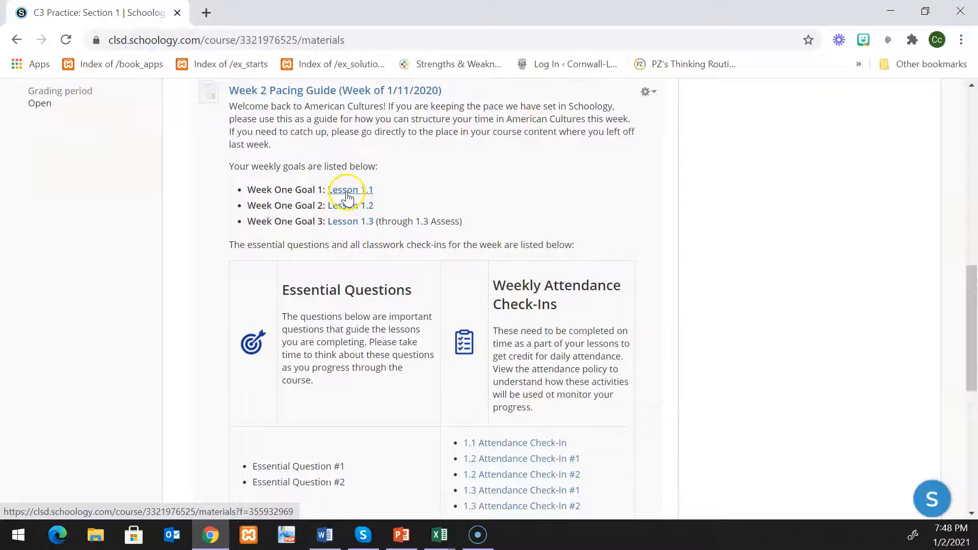
{"action": "left_click", "coordinate": [347, 195]}
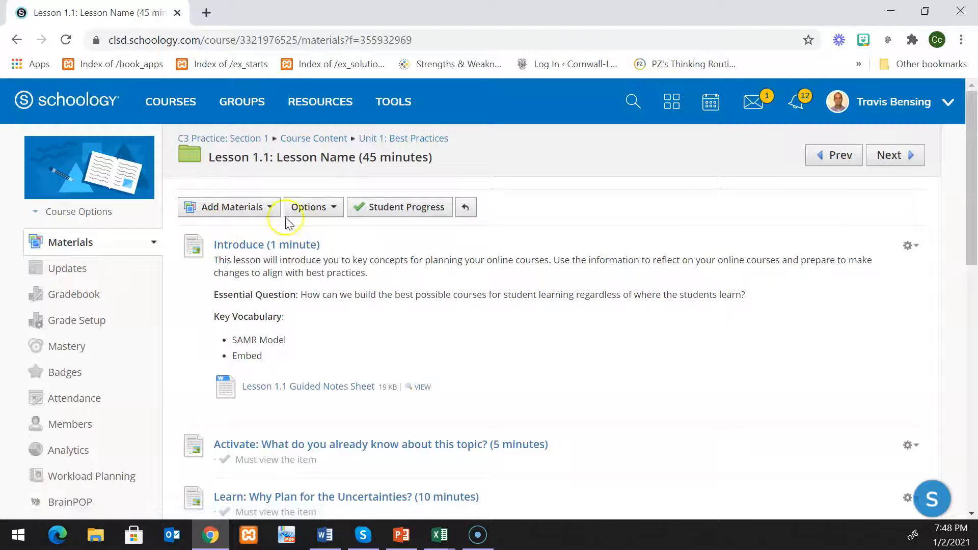
{"action": "scroll", "coordinate": [429, 240], "scroll_direction": "down", "scroll_amount": 10}
{"action": "scroll", "coordinate": [410, 242], "scroll_direction": "up", "scroll_amount": 10}
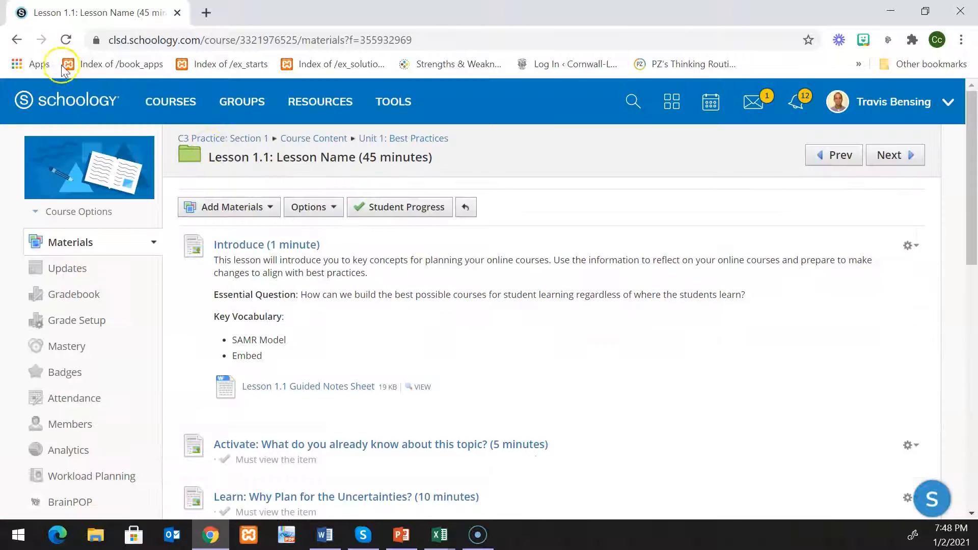
Step: Go back to the course materials and test the Week 2 Pacing Guide's "1.1 Attendance Check-In" link
{"action": "left_click", "coordinate": [17, 39]}
{"action": "scroll", "coordinate": [514, 239], "scroll_direction": "down", "scroll_amount": 3}
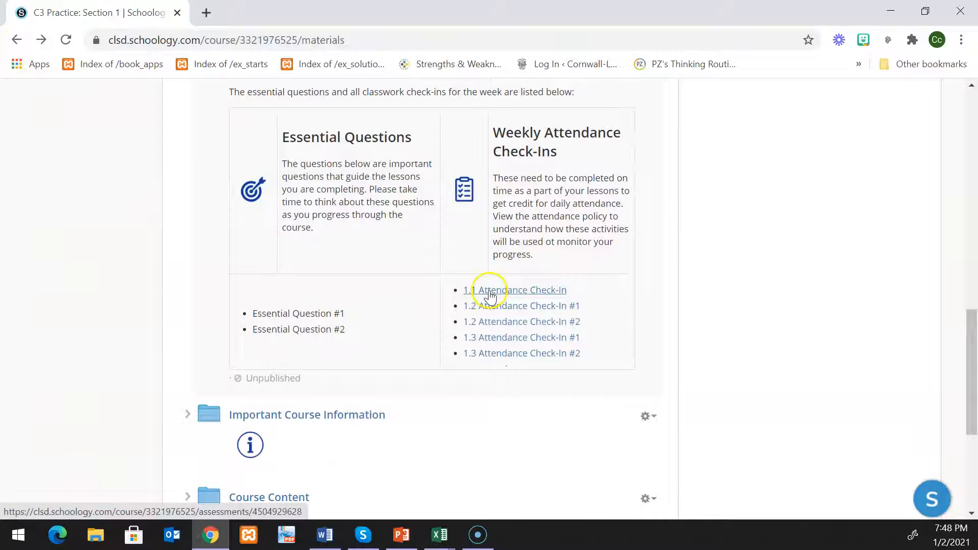
{"action": "left_click", "coordinate": [490, 296]}
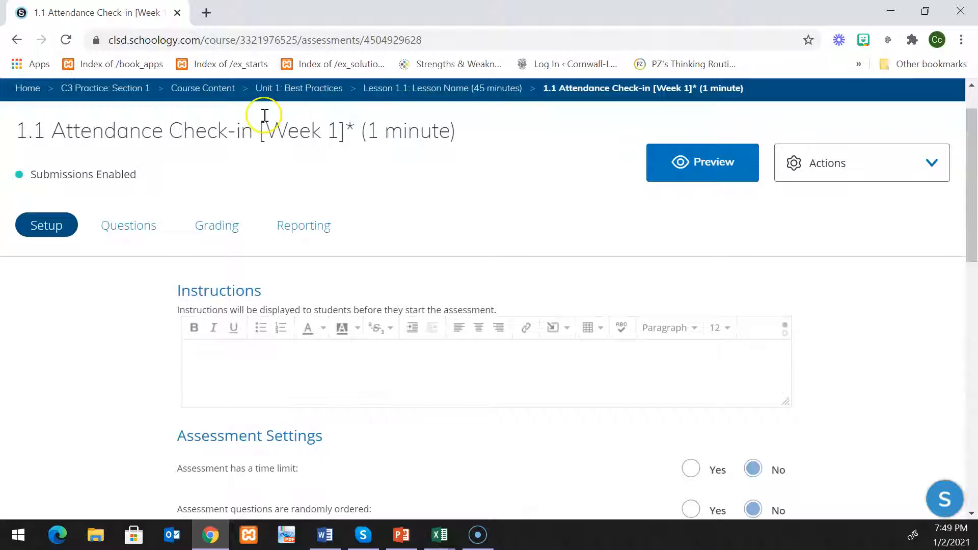
Step: Return to the C3 Practice: Section 1 materials and publish the Week 2 Pacing Guide (Week of 1/11/2020)
{"action": "left_click", "coordinate": [126, 98]}
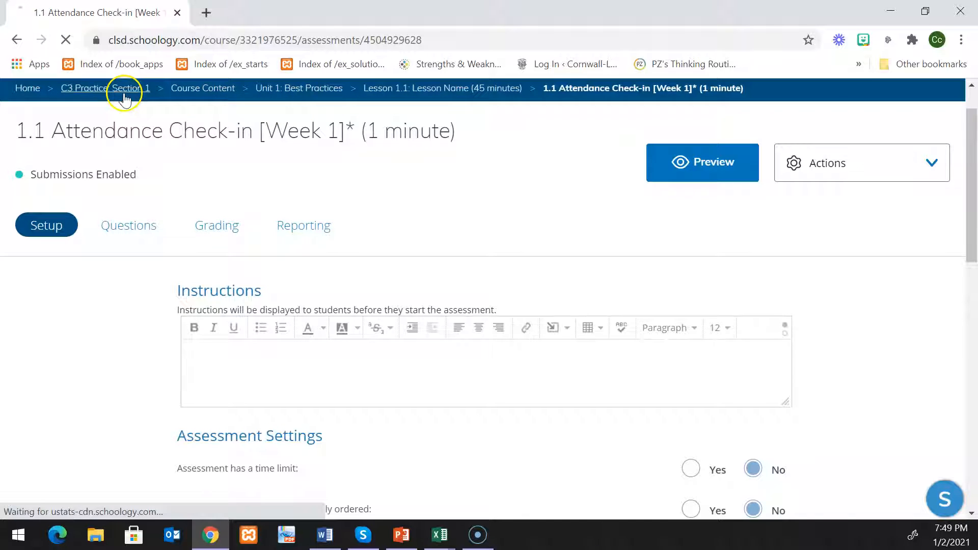
{"action": "scroll", "coordinate": [518, 352], "scroll_direction": "down", "scroll_amount": 4}
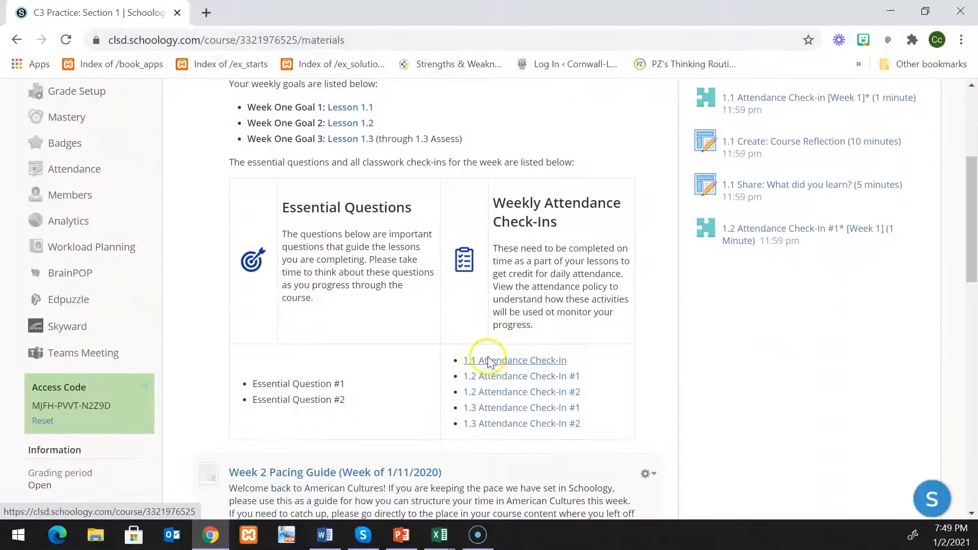
{"action": "scroll", "coordinate": [408, 249], "scroll_direction": "down", "scroll_amount": 5}
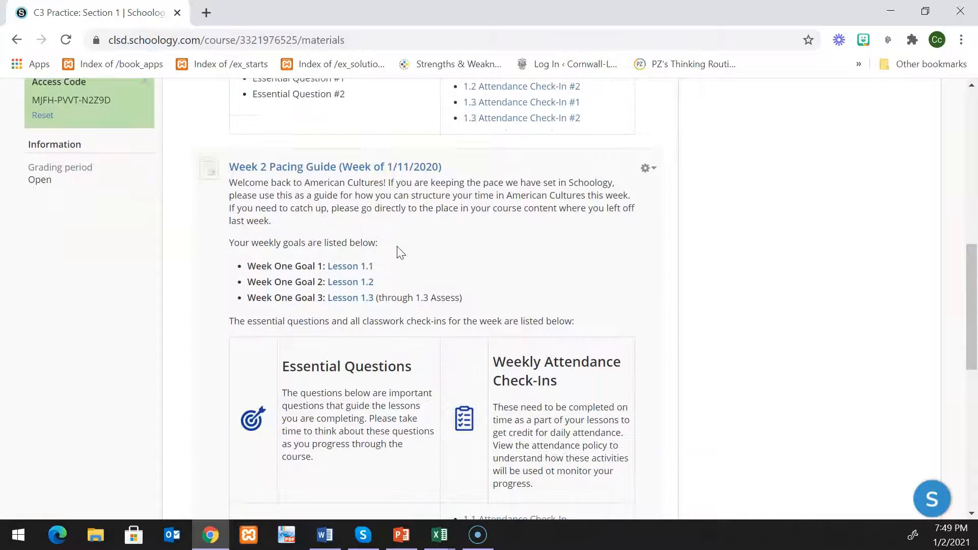
{"action": "scroll", "coordinate": [399, 244], "scroll_direction": "up", "scroll_amount": 2}
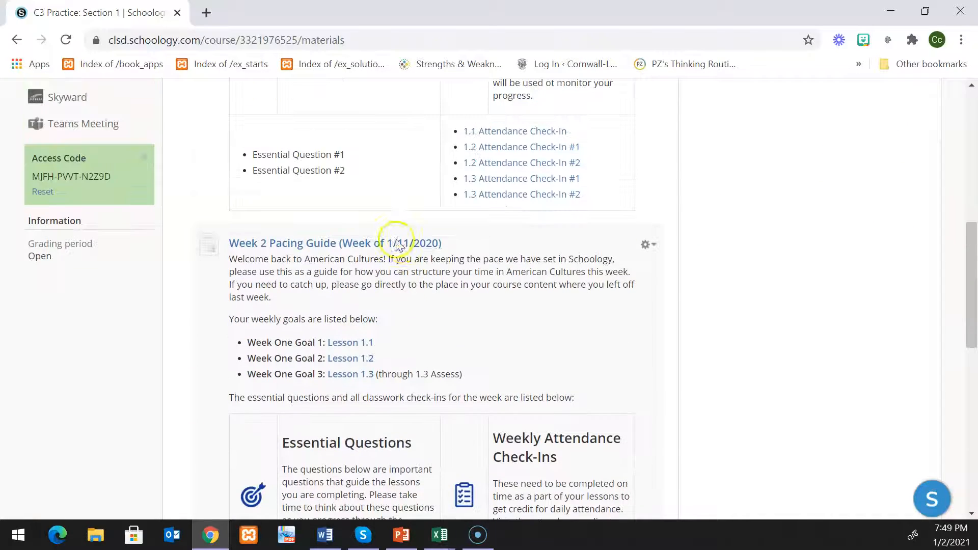
{"action": "left_click", "coordinate": [646, 247]}
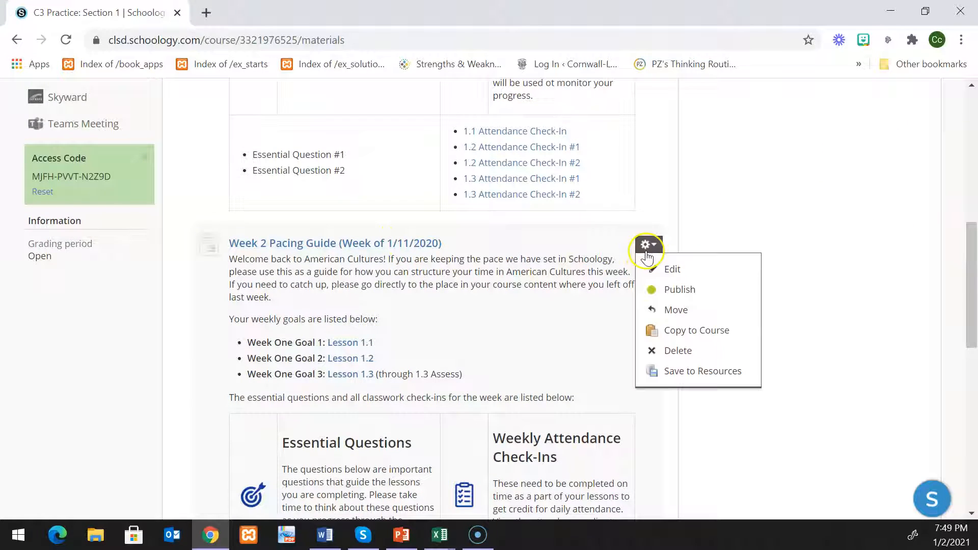
{"action": "left_click", "coordinate": [680, 291]}
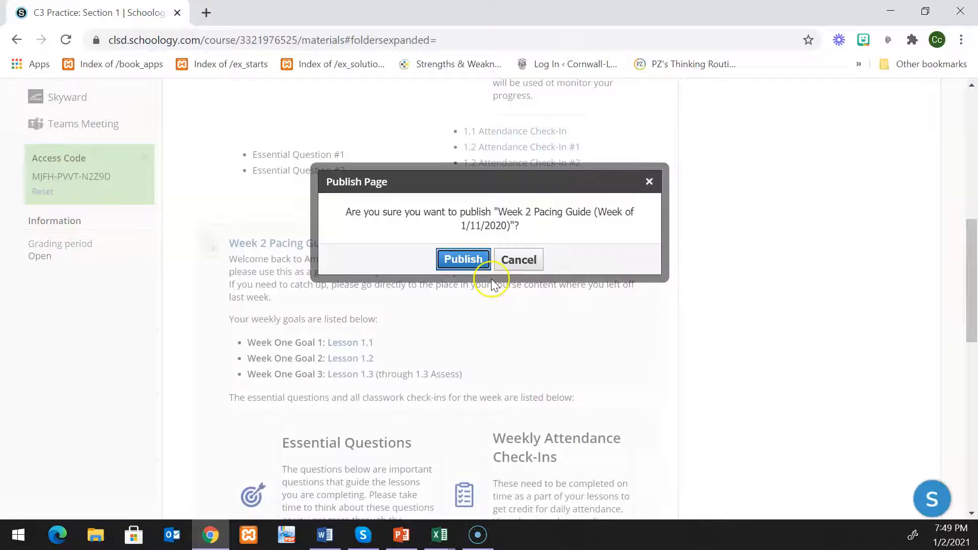
{"action": "left_click", "coordinate": [477, 262]}
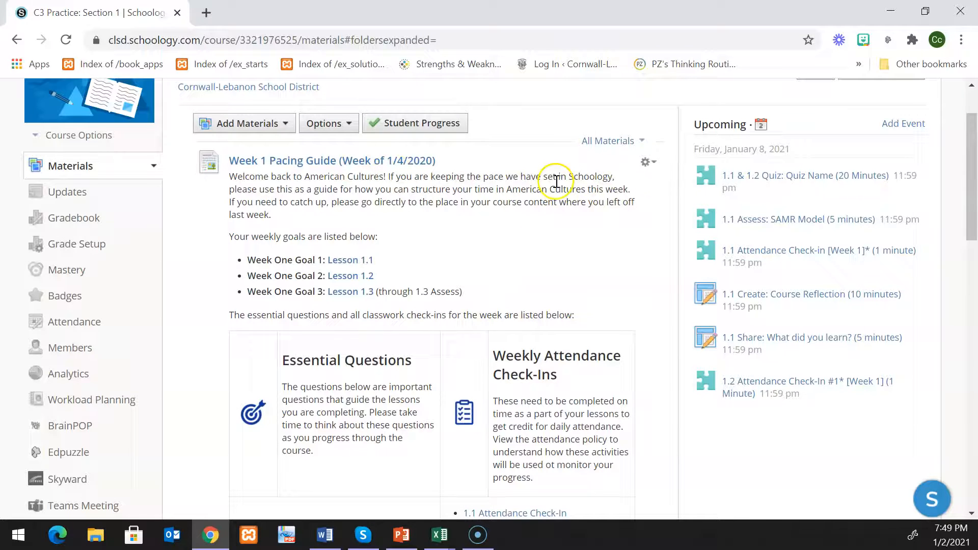
Step: Move the Week 1 Pacing Guide (Week of 1/4/2020) into the Marking Period 1 folder of the Weekly Pacing Archive
{"action": "left_click", "coordinate": [644, 164]}
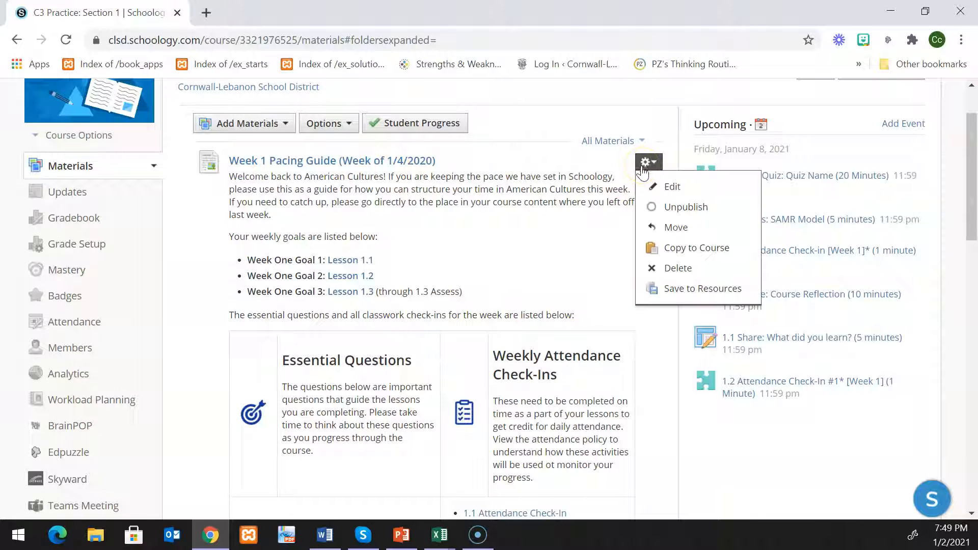
{"action": "left_click", "coordinate": [677, 226]}
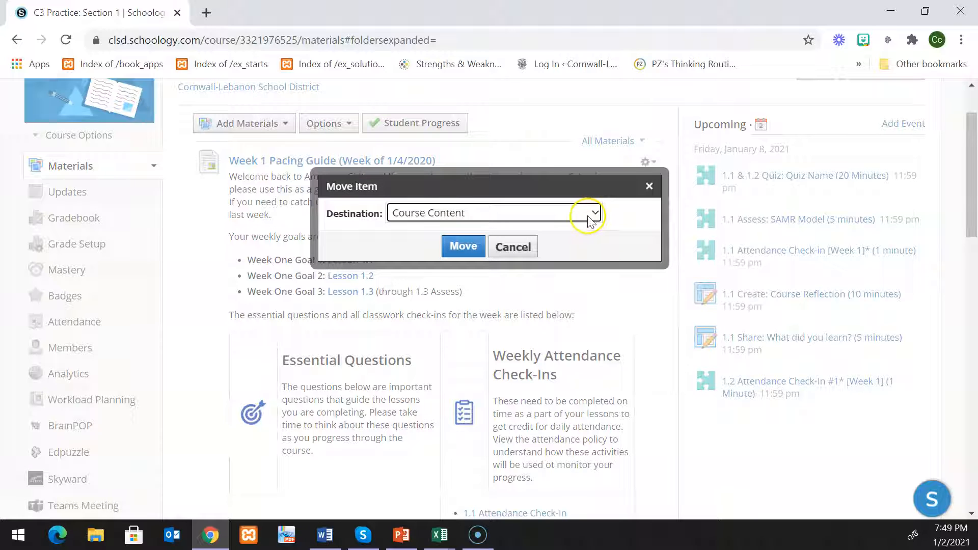
{"action": "left_click", "coordinate": [591, 219]}
{"action": "left_click_drag", "start_coordinate": [609, 251], "coordinate": [603, 373]}
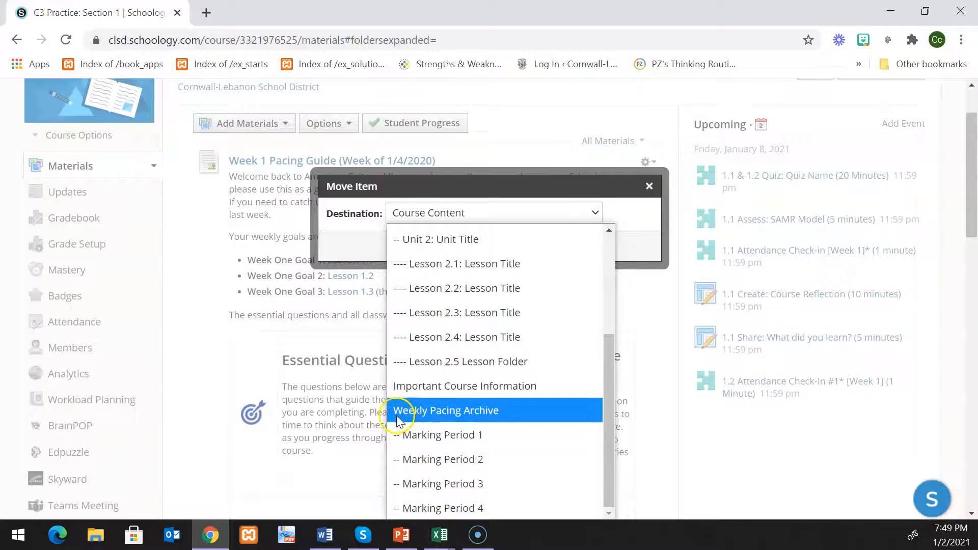
{"action": "left_click", "coordinate": [450, 438]}
{"action": "left_click", "coordinate": [443, 248]}
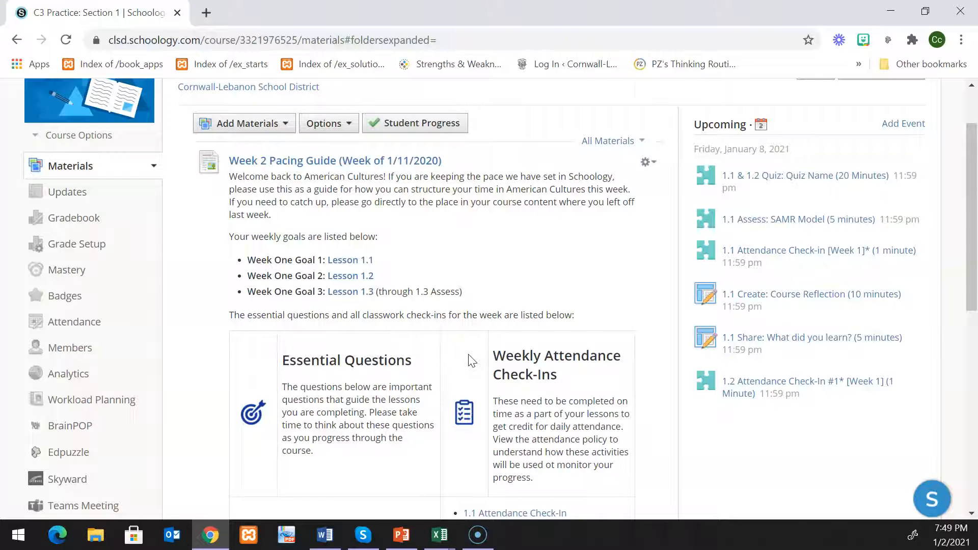
Step: Open the Marking Period 1 folder in the Weekly Pacing Archive and look over the archived Week 1 Pacing Guide's content and display
{"action": "scroll", "coordinate": [471, 361], "scroll_direction": "down", "scroll_amount": 10}
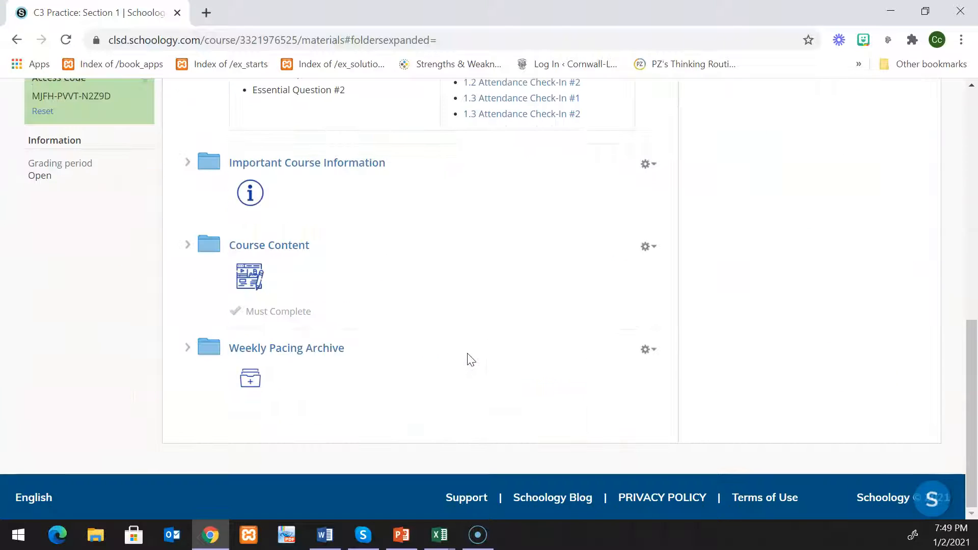
{"action": "left_click", "coordinate": [200, 349]}
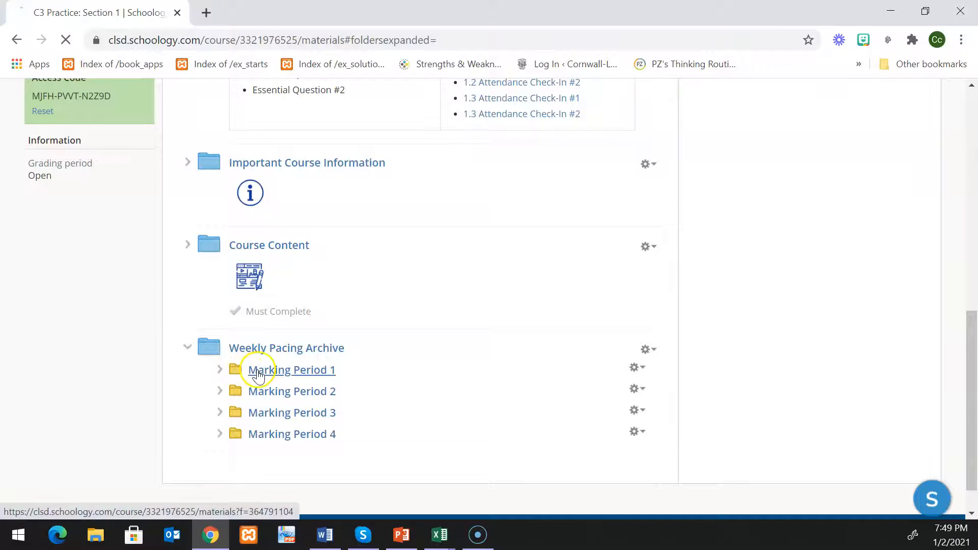
{"action": "left_click", "coordinate": [258, 372]}
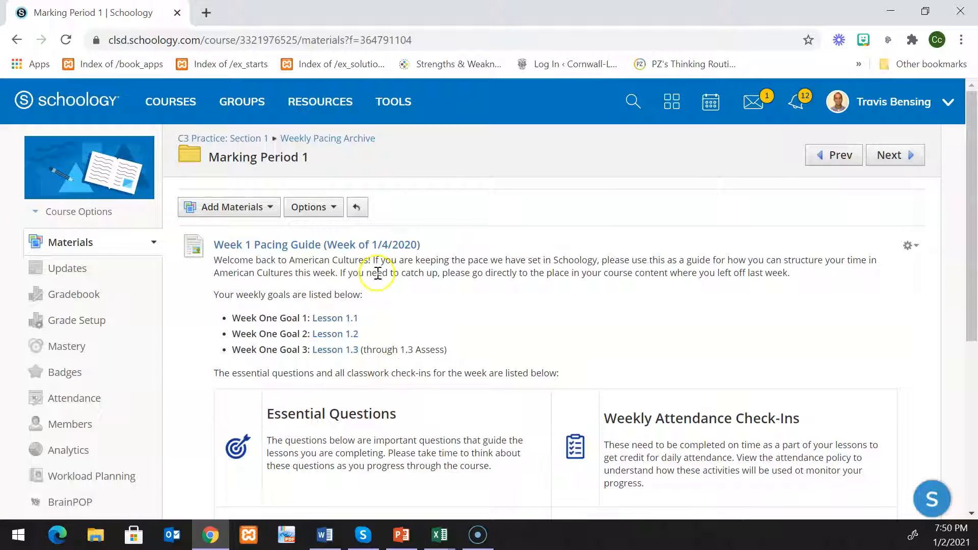
{"action": "scroll", "coordinate": [430, 343], "scroll_direction": "down", "scroll_amount": 10}
{"action": "scroll", "coordinate": [447, 388], "scroll_direction": "up", "scroll_amount": 10}
{"action": "scroll", "coordinate": [447, 393], "scroll_direction": "down", "scroll_amount": 3}
{"action": "scroll", "coordinate": [448, 392], "scroll_direction": "up", "scroll_amount": 3}
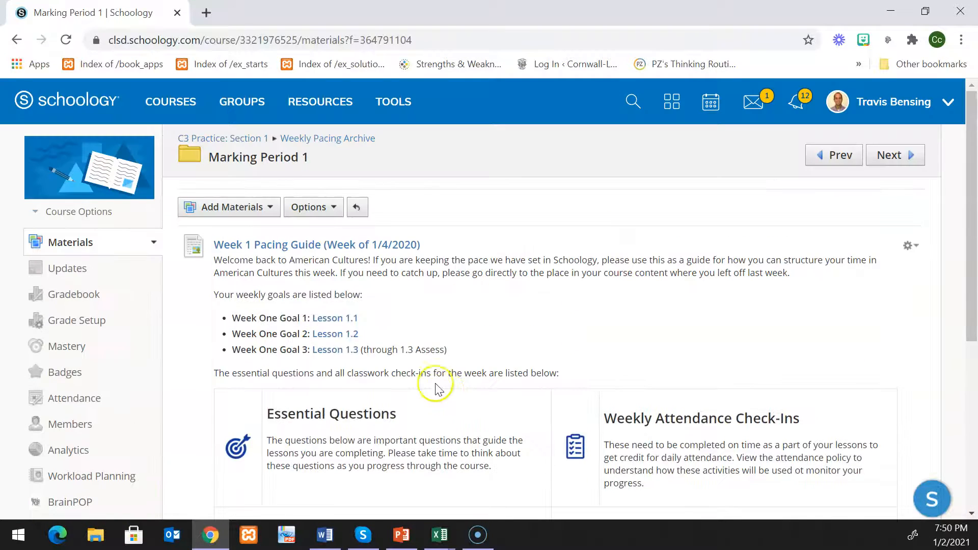
{"action": "scroll", "coordinate": [336, 259], "scroll_direction": "down", "scroll_amount": 2}
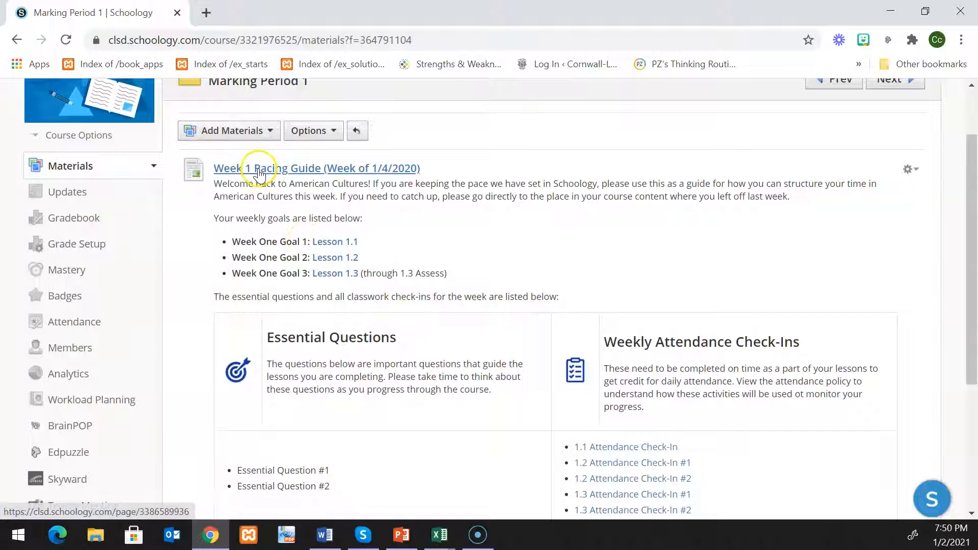
{"action": "scroll", "coordinate": [259, 166], "scroll_direction": "down", "scroll_amount": 1}
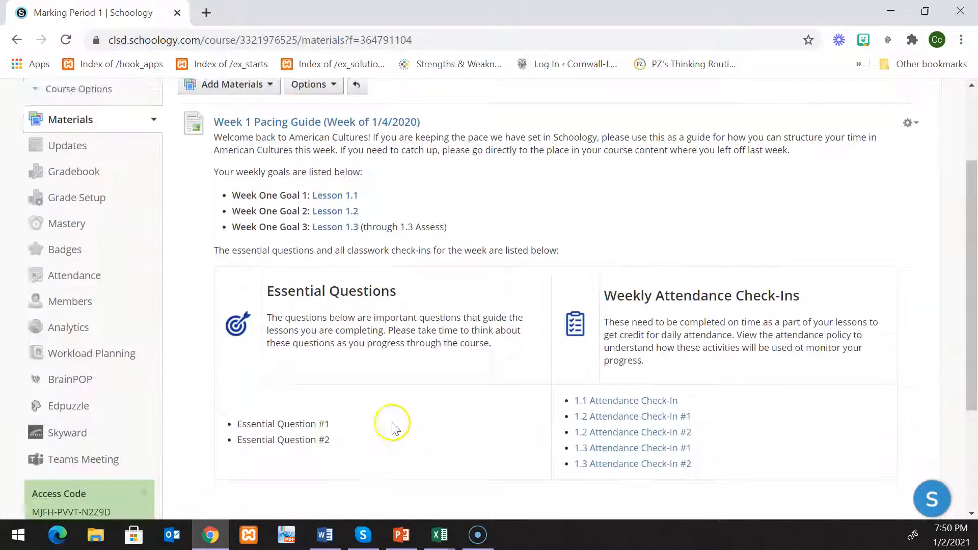
{"action": "scroll", "coordinate": [394, 423], "scroll_direction": "up", "scroll_amount": 3}
{"action": "scroll", "coordinate": [393, 423], "scroll_direction": "down", "scroll_amount": 2}
{"action": "scroll", "coordinate": [394, 427], "scroll_direction": "up", "scroll_amount": 1}
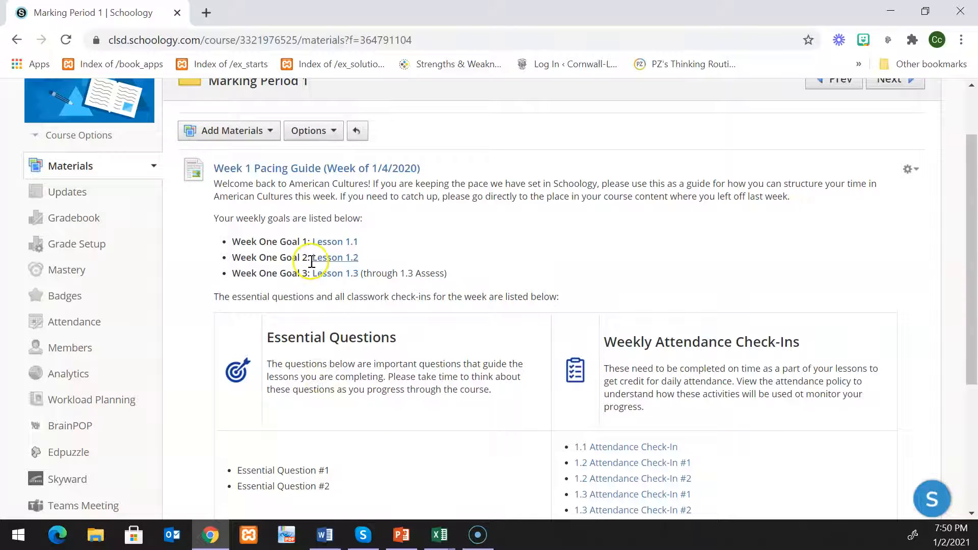
Step: Set the archived Week 1 Pacing Guide to display on a new page, save the changes, and test opening it from the folder
{"action": "left_click", "coordinate": [912, 171]}
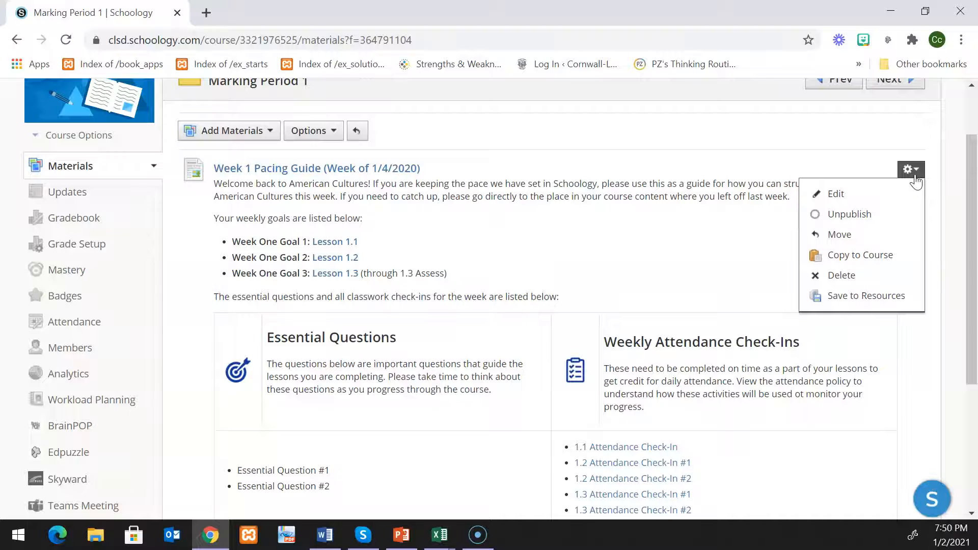
{"action": "left_click", "coordinate": [873, 193]}
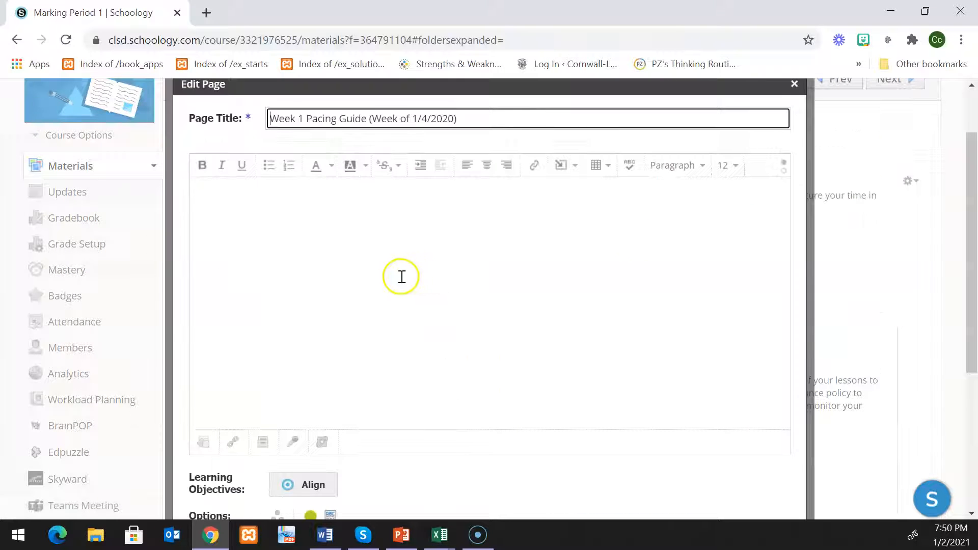
{"action": "scroll", "coordinate": [395, 402], "scroll_direction": "down", "scroll_amount": 3}
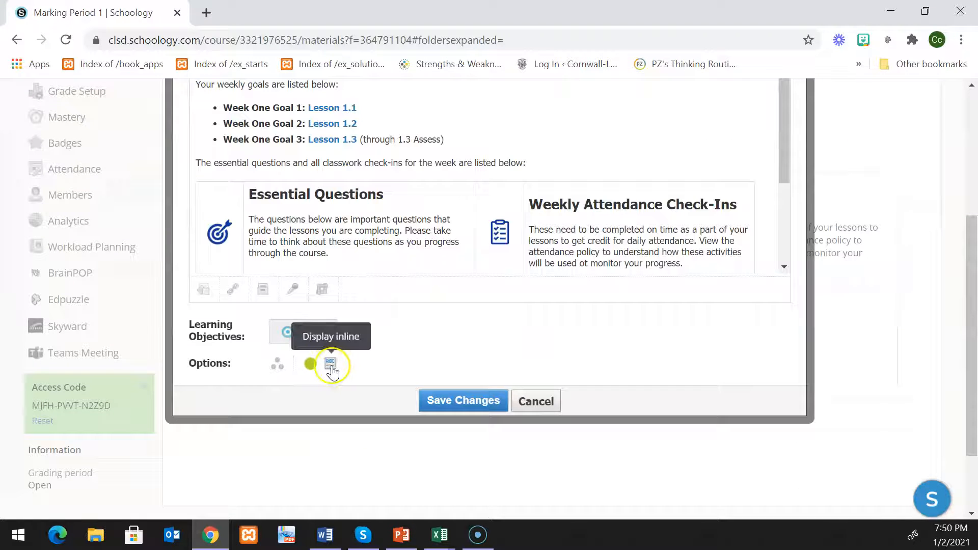
{"action": "left_click", "coordinate": [331, 367]}
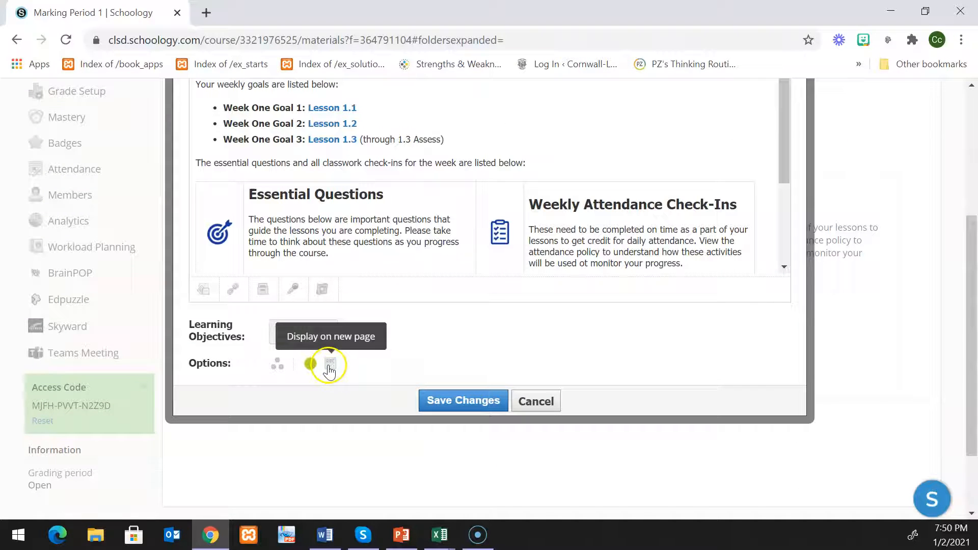
{"action": "left_click", "coordinate": [449, 401]}
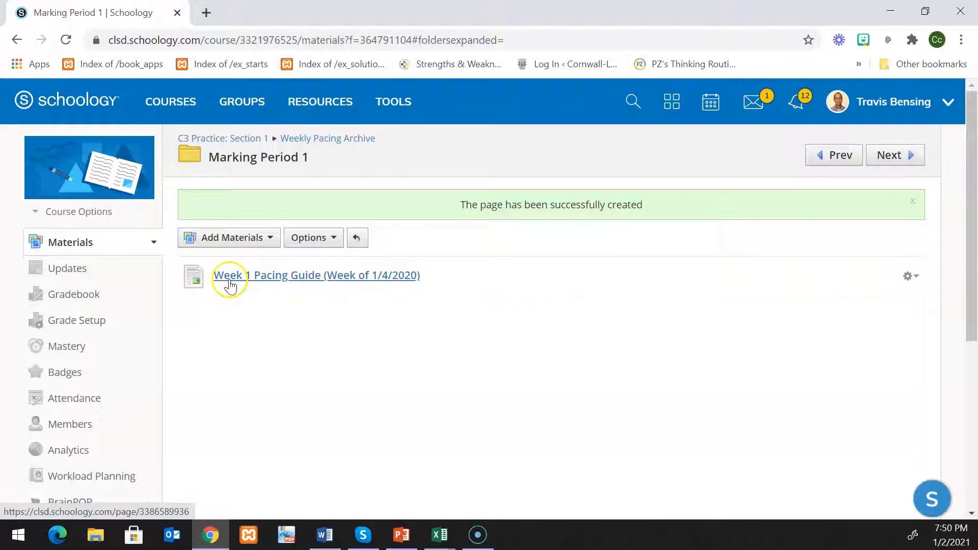
{"action": "left_click", "coordinate": [227, 279]}
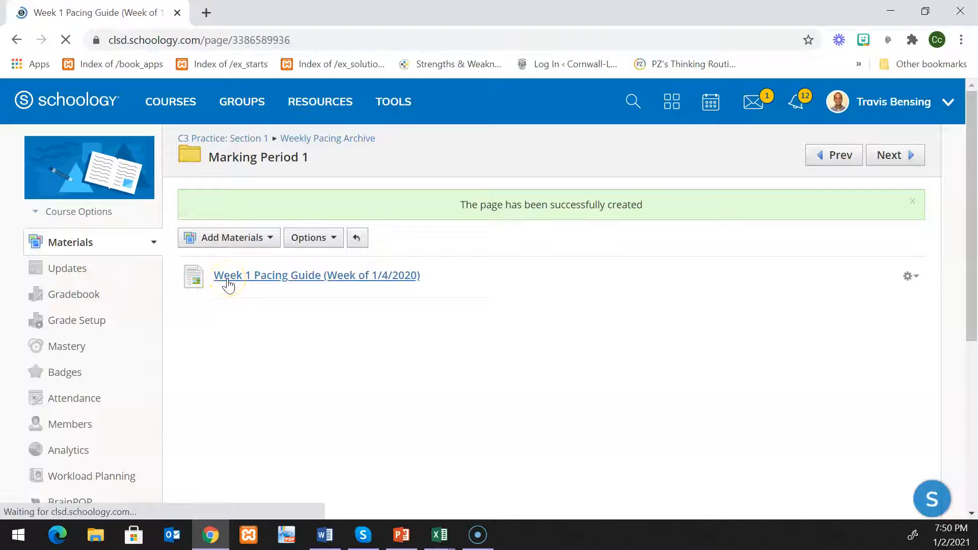
{"action": "left_click", "coordinate": [15, 40]}
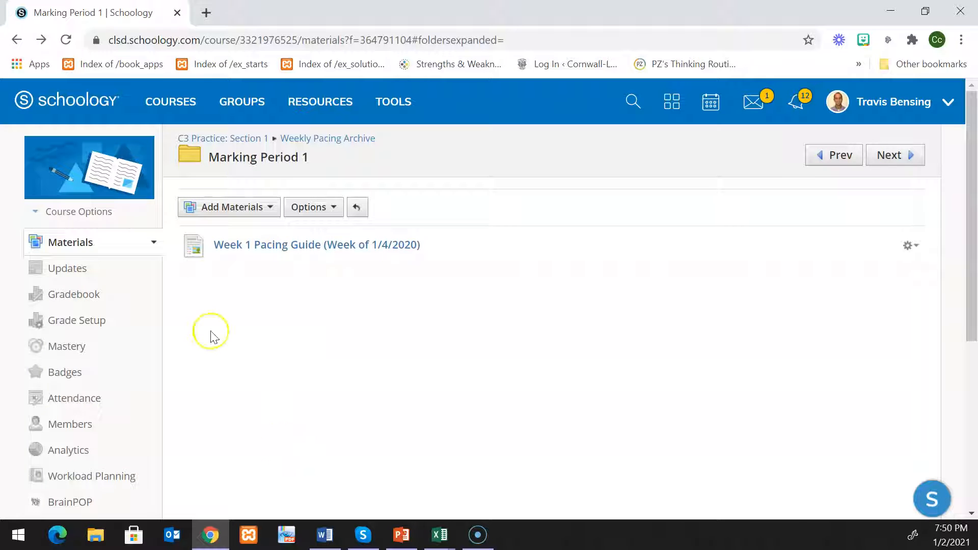
Step: Return to the main course materials and look over the Week 2 Pacing Guide, including its lesson and attendance check-in links
{"action": "left_click", "coordinate": [100, 248]}
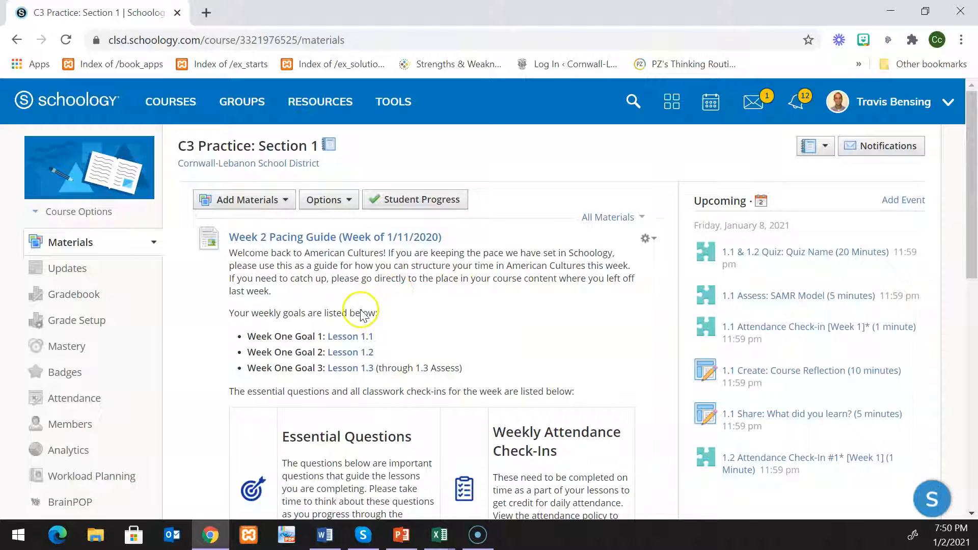
{"action": "scroll", "coordinate": [466, 360], "scroll_direction": "down", "scroll_amount": 3}
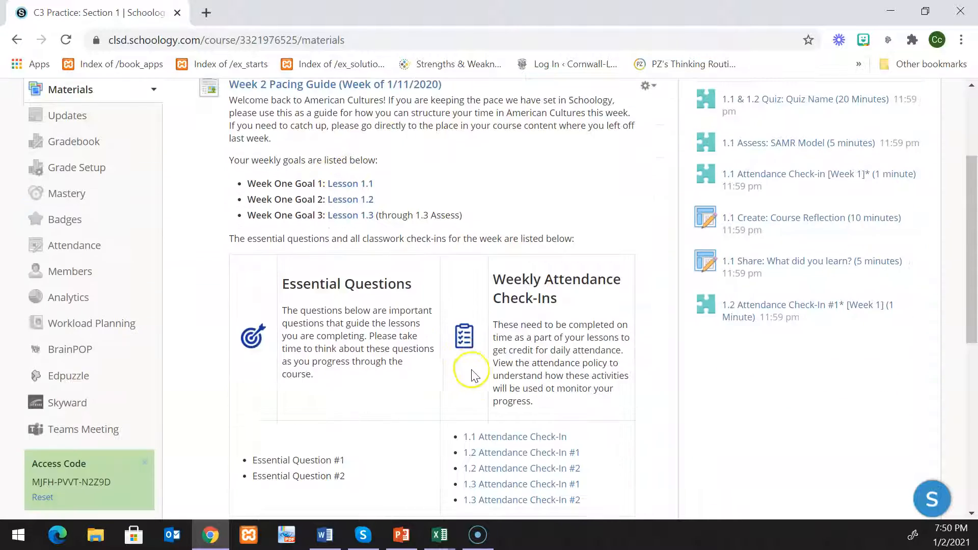
{"action": "scroll", "coordinate": [510, 398], "scroll_direction": "down", "scroll_amount": 2}
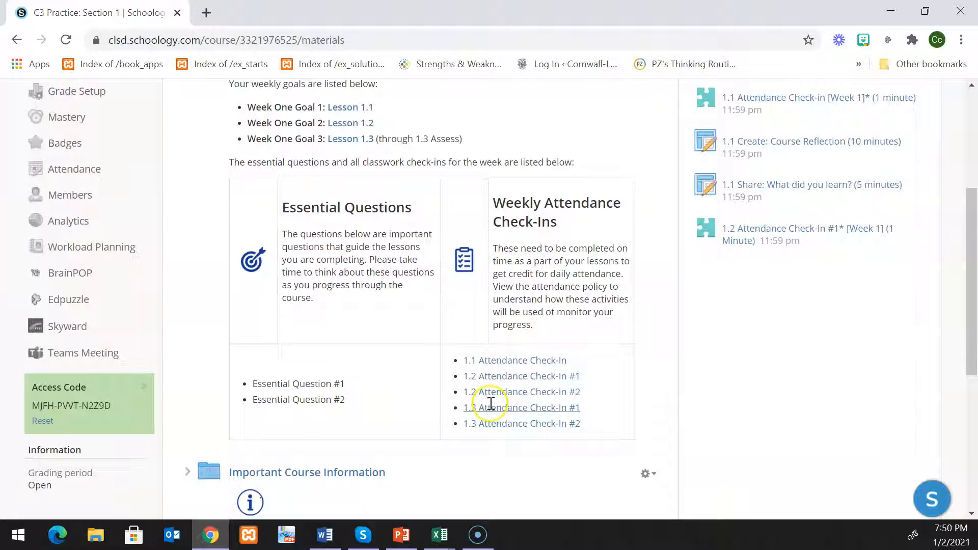